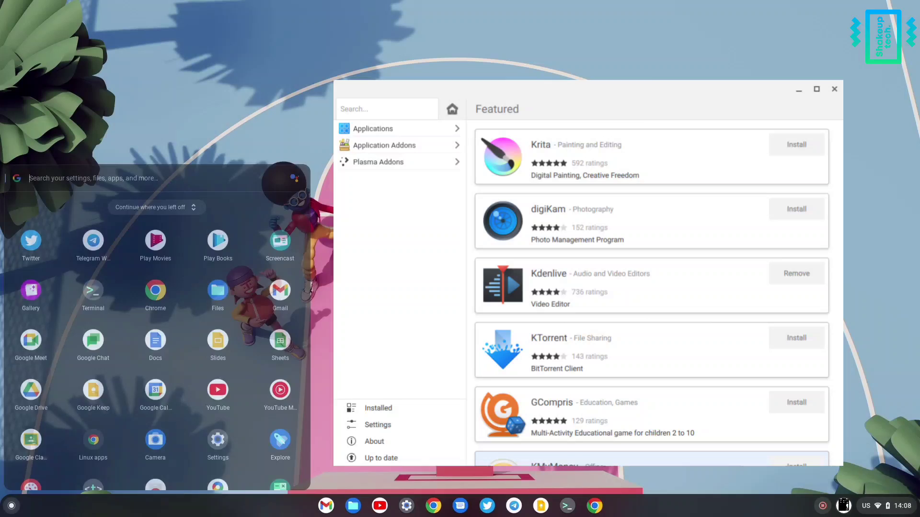
Scroll the launcher app grid down and back up, then dismiss it to the empty desktop
scroll(177, 378, "down", 2)
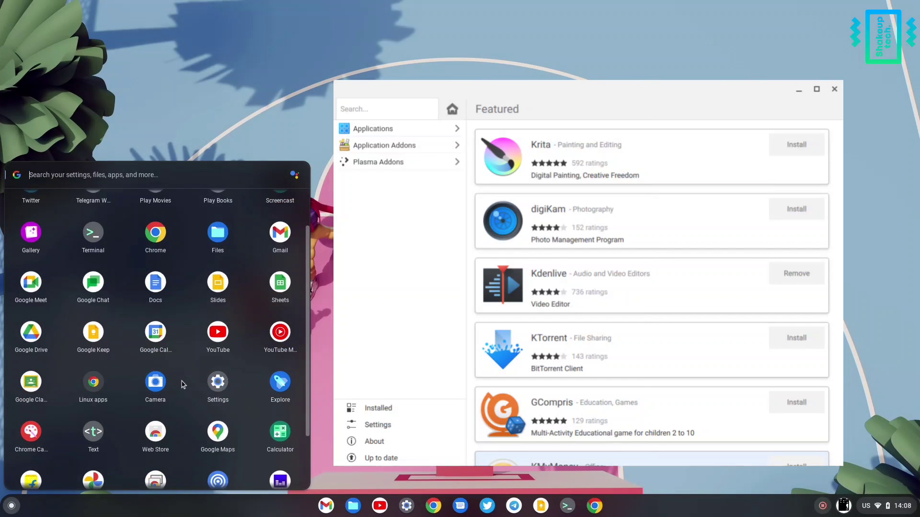
scroll(182, 382, "up", 2)
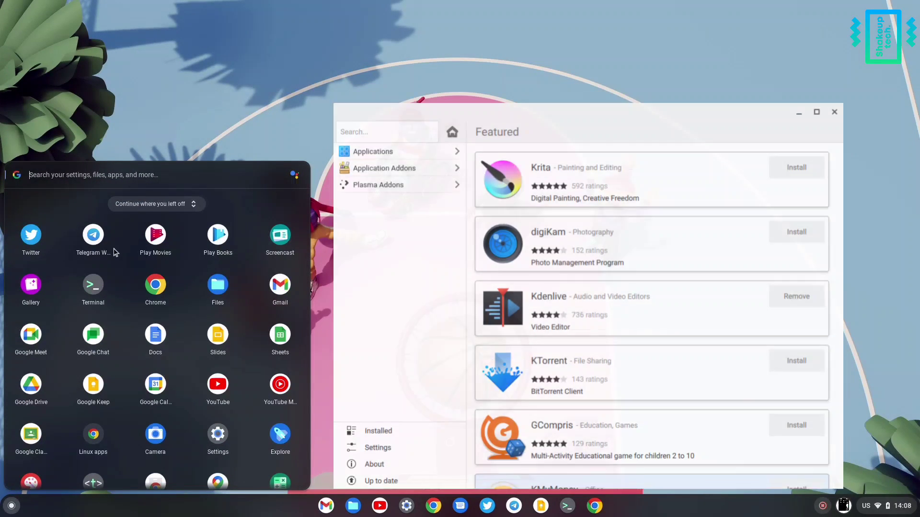
scroll(254, 297, "down", 5)
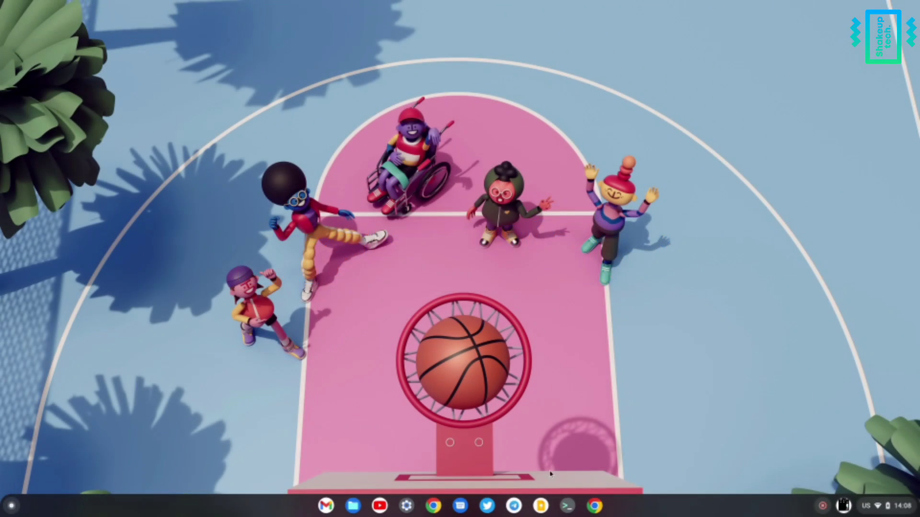
Open Terminal, confirm Linux is enabled under Linux development environment in Settings, then minimize Settings
left_click(569, 506)
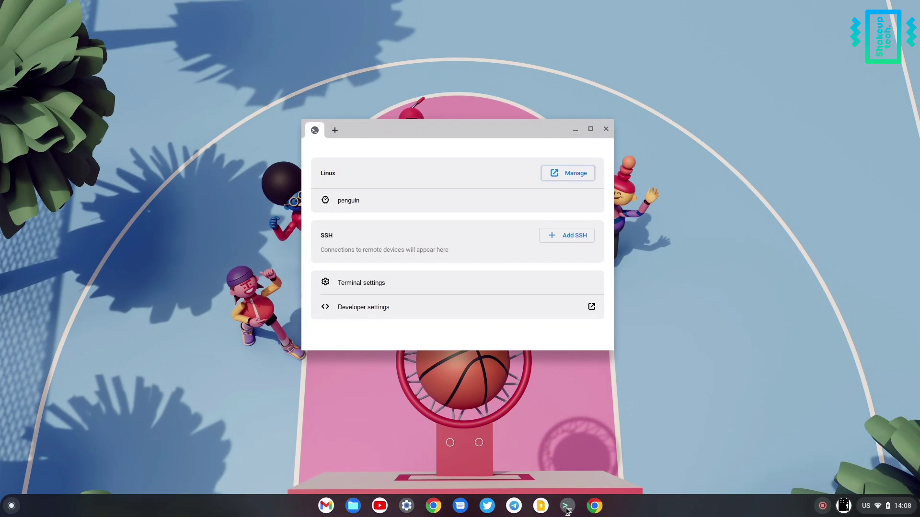
left_click(561, 173)
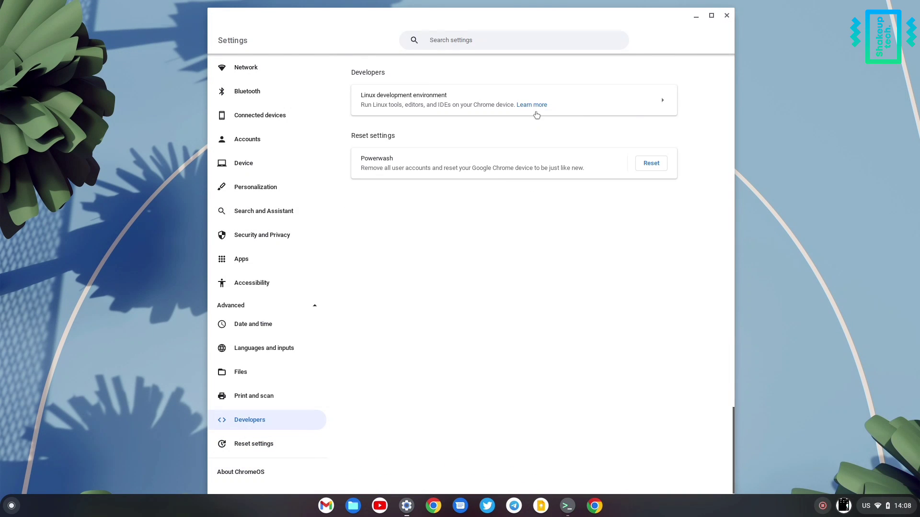
left_click(662, 99)
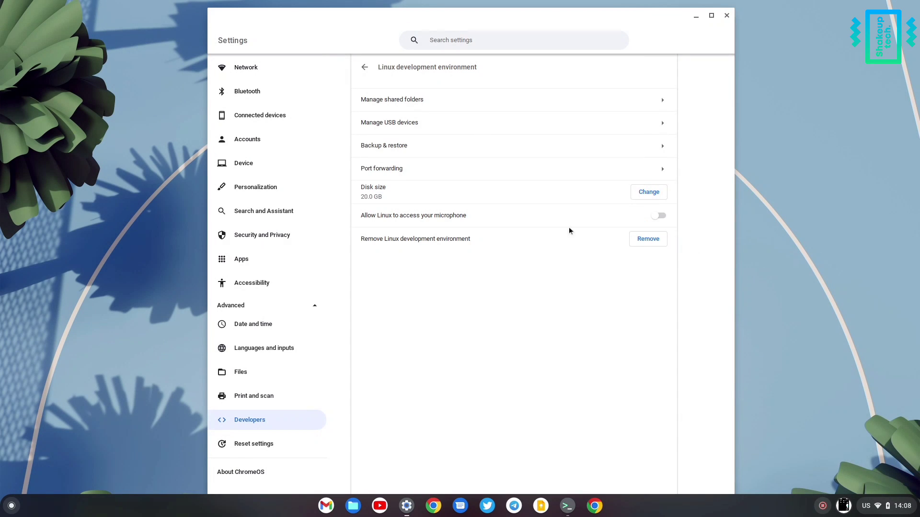
left_click(696, 16)
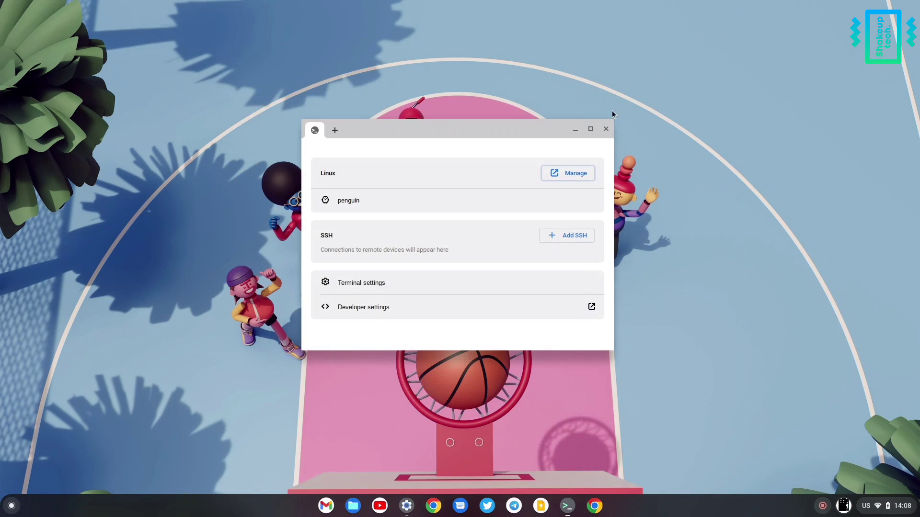
Open new Terminal tabs until one starts a shell in the penguin container
left_click(333, 130)
left_click(448, 133)
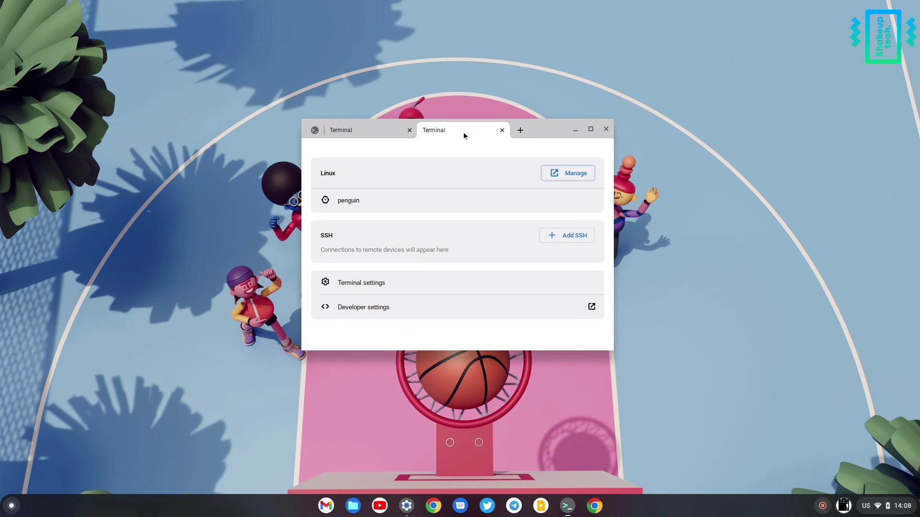
left_click(519, 134)
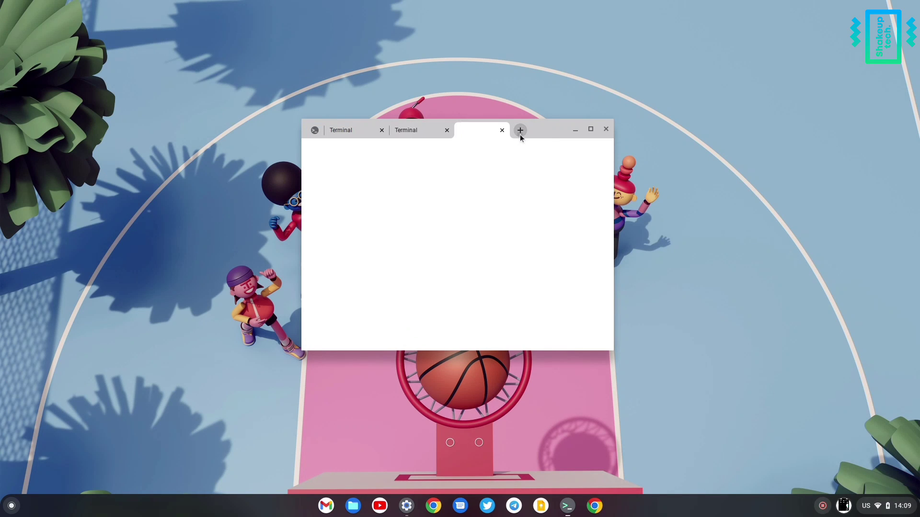
left_click(520, 133)
Close the three extra Terminal tabs, leaving the penguin shell at a prompt
left_click(456, 131)
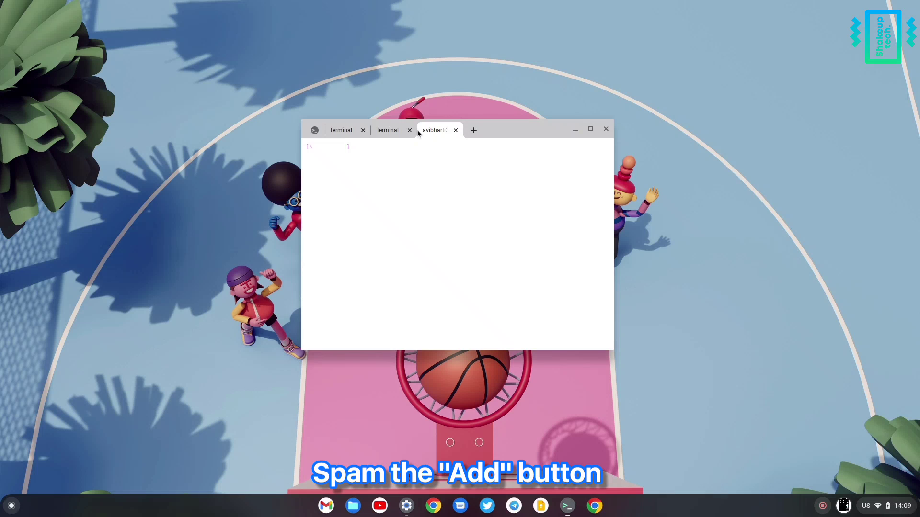
left_click(410, 131)
left_click(363, 130)
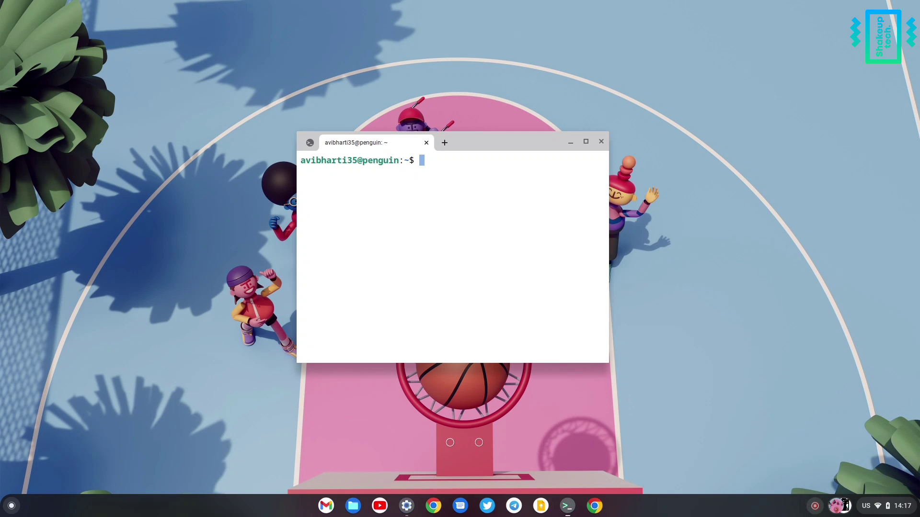
Run sudo apt update and sudo apt upgrade (nothing to upgrade), then clear the terminal
type("sudo apt update")
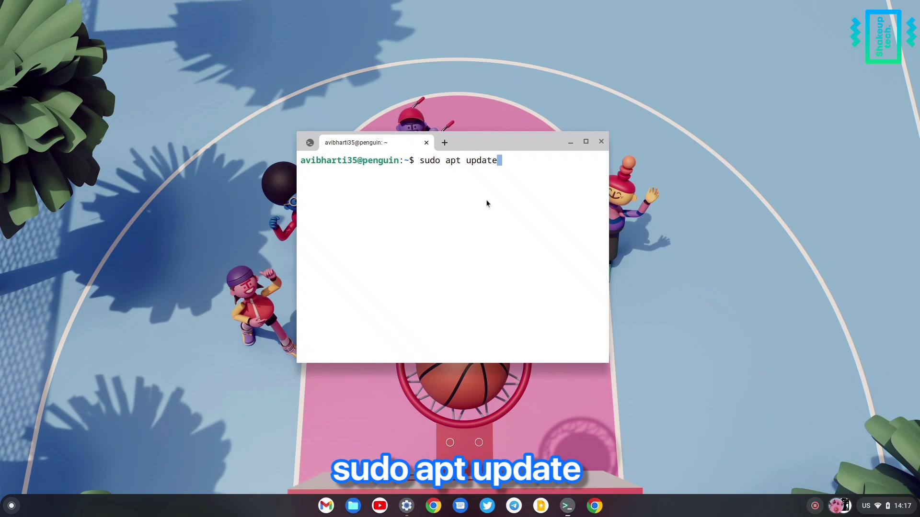
key("Return")
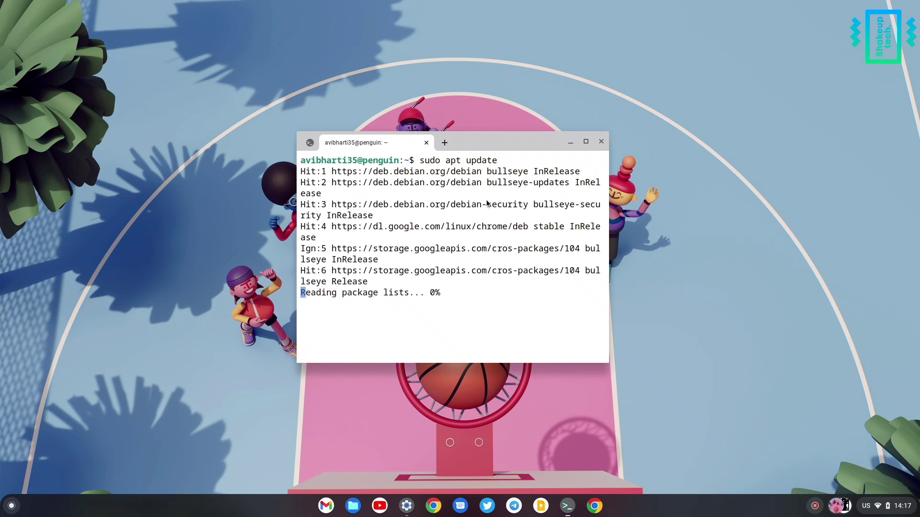
type("s")
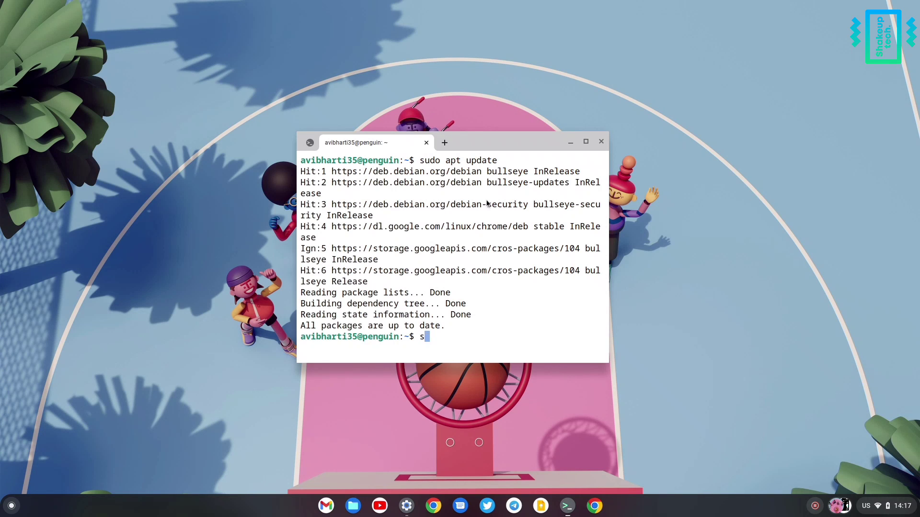
type("udo apt up")
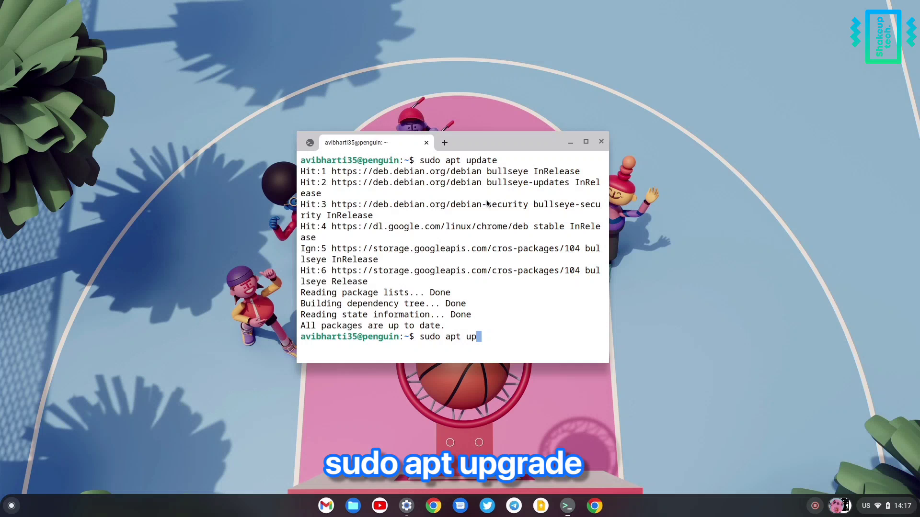
type("grade")
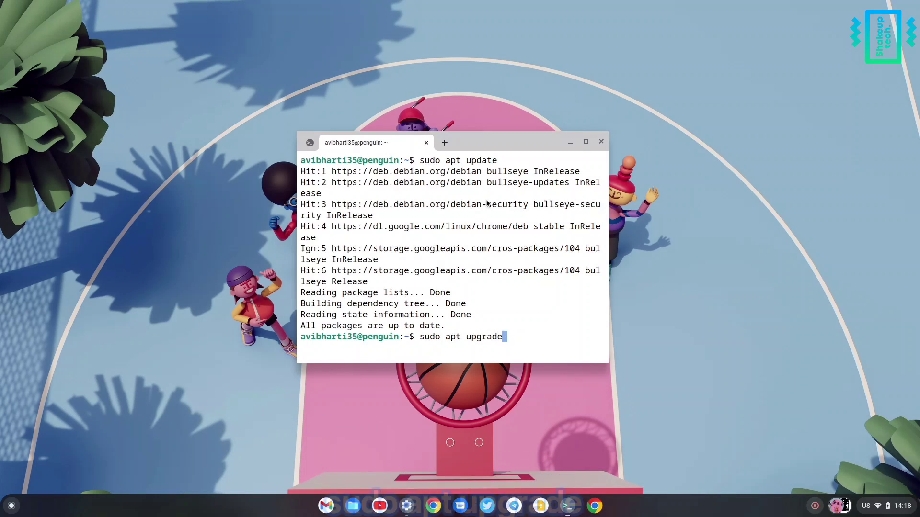
key("Return")
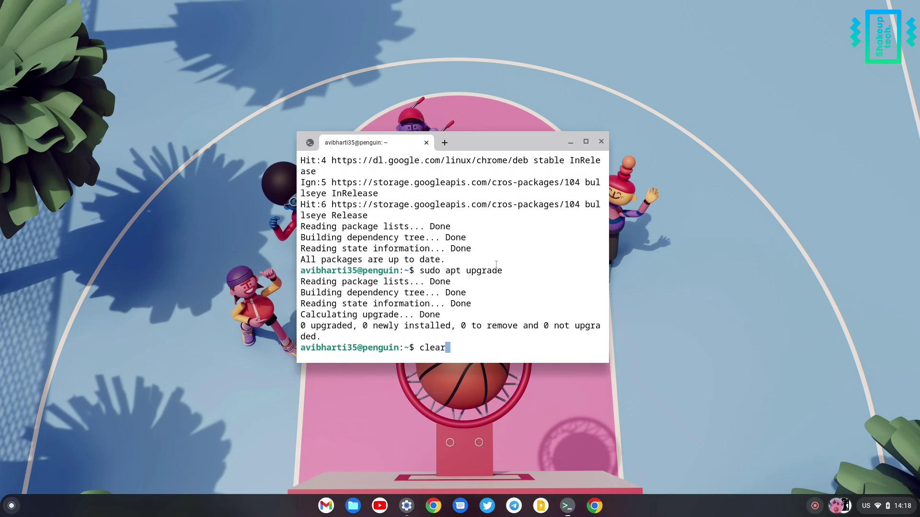
key("Return")
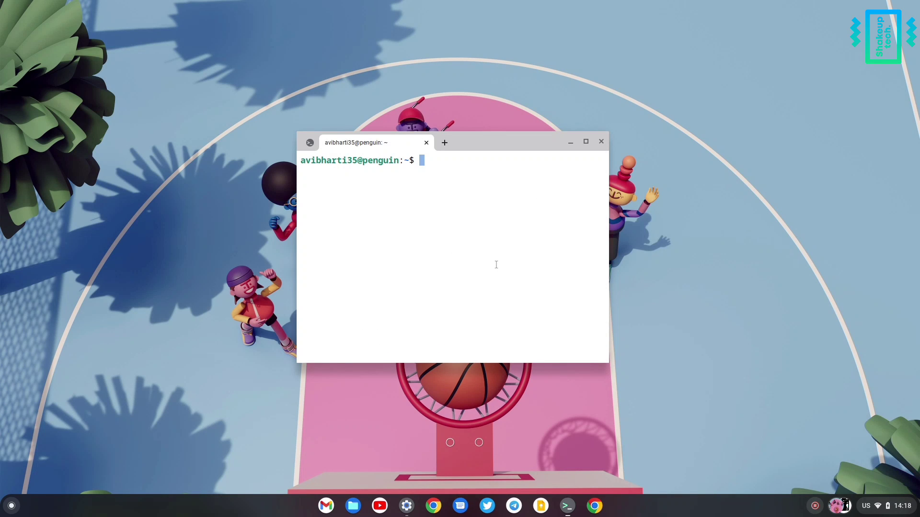
Run sudo apt install plasma-discover and answer y to install the 244 packages
type("sudo apt install ")
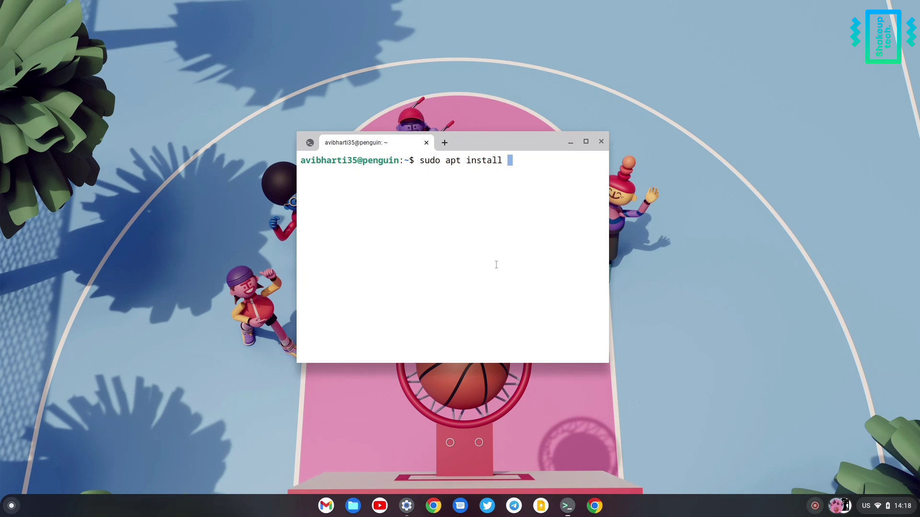
type("plasma-")
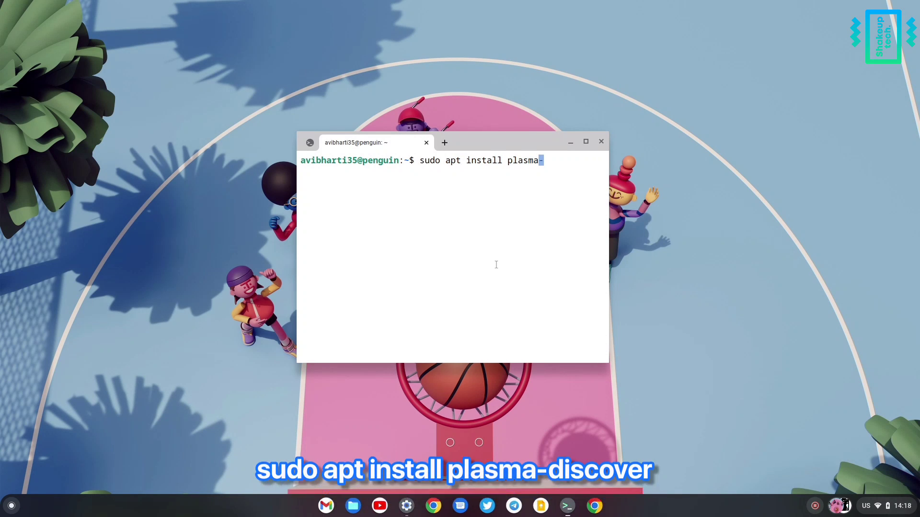
type("discove")
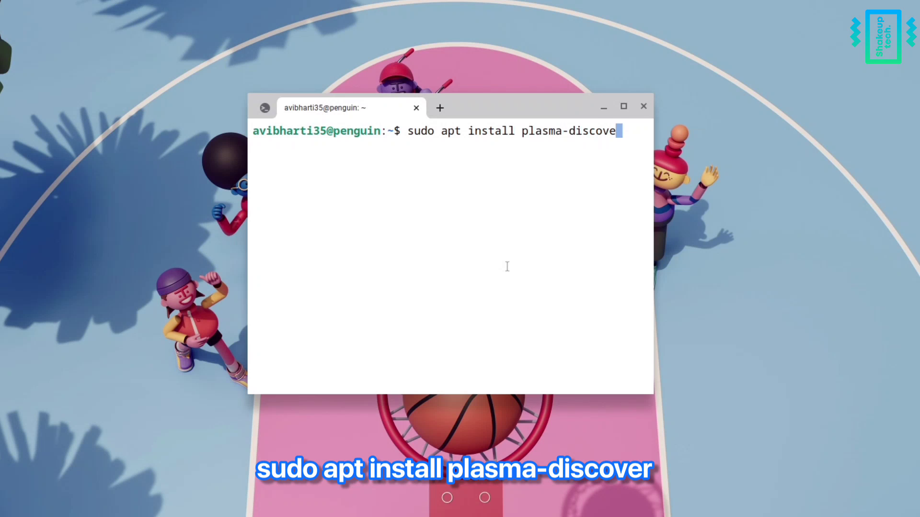
type("r")
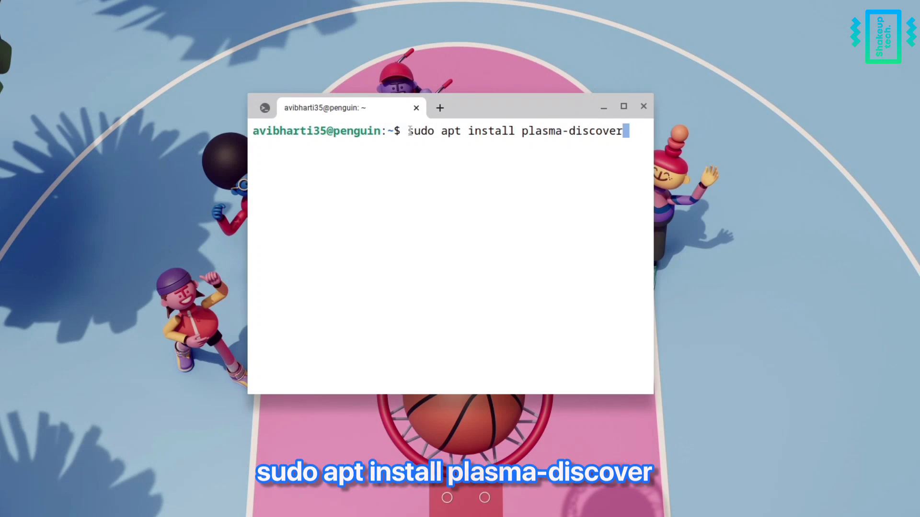
left_click_drag(408, 131, 645, 135)
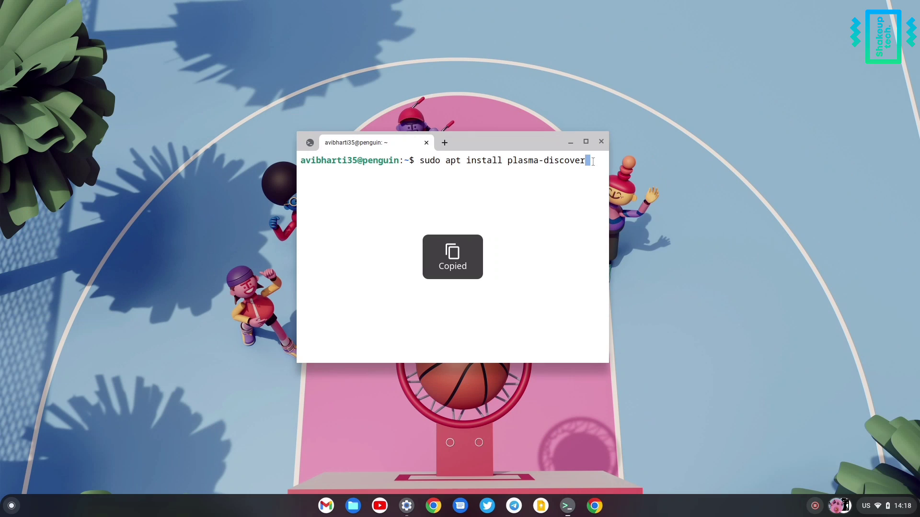
key("Return")
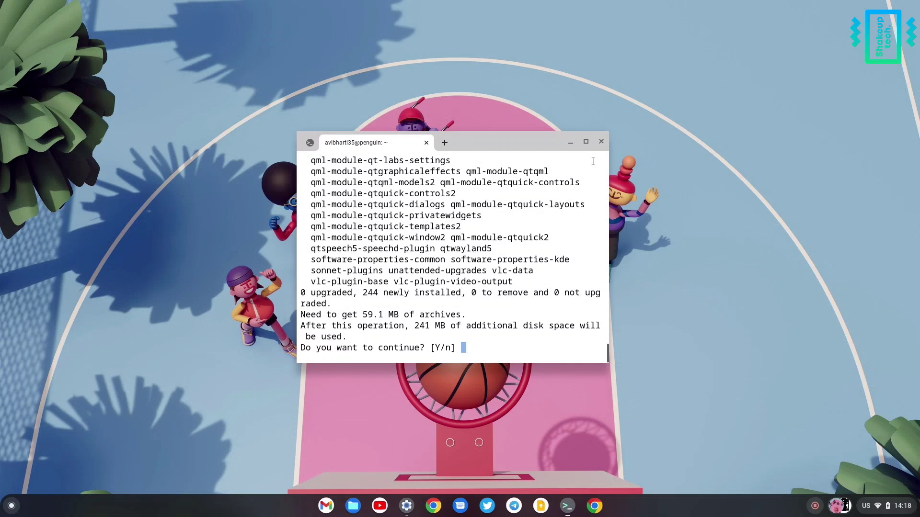
type("y")
key("Return")
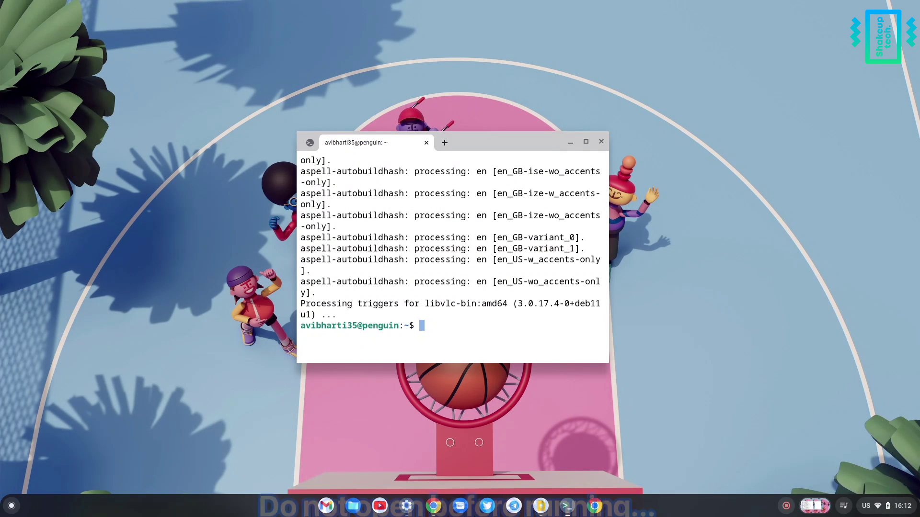
Run sudo apt update again until all packages are up to date, then open the launcher
type("sudo apt update")
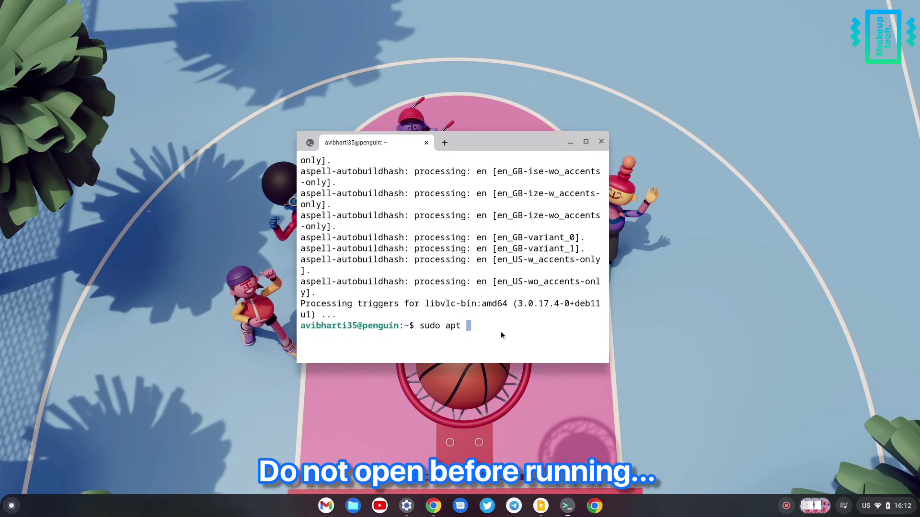
key("Return")
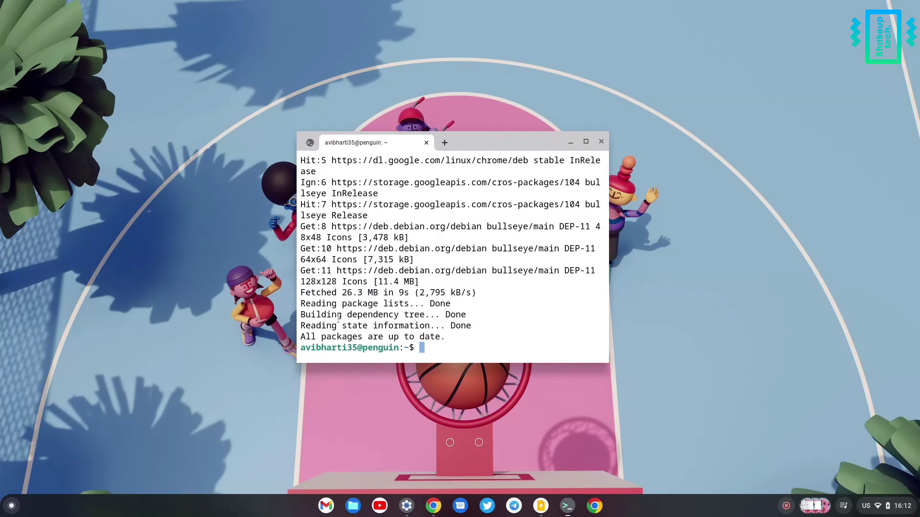
key("super")
Launch Discover from the launcher's Linux apps folder
scroll(188, 302, "down", 3)
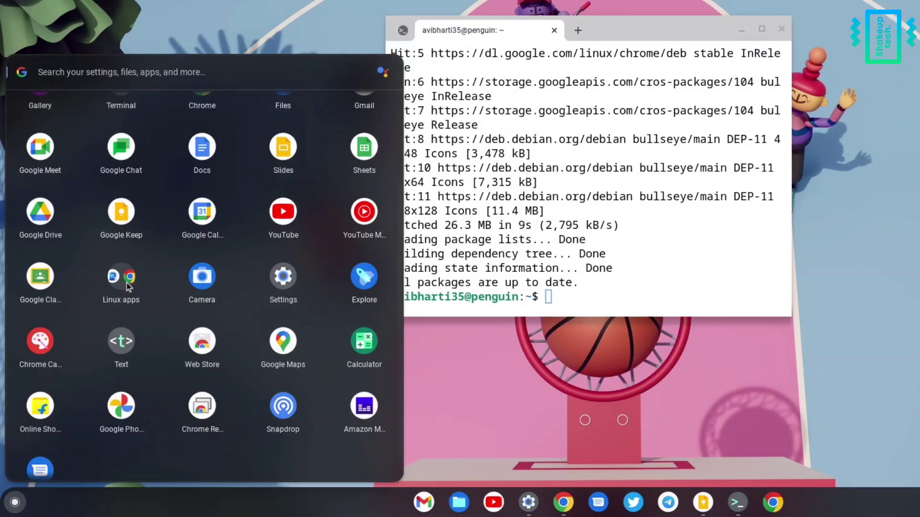
left_click(124, 281)
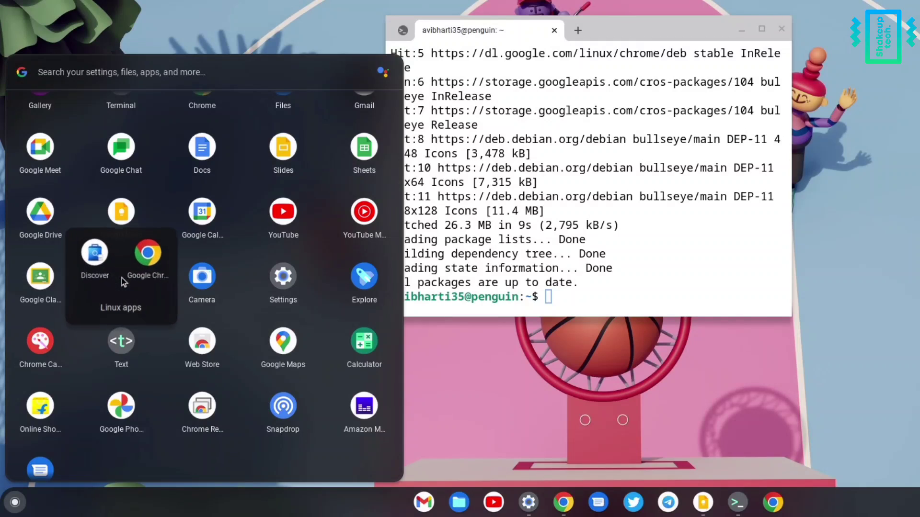
left_click(92, 257)
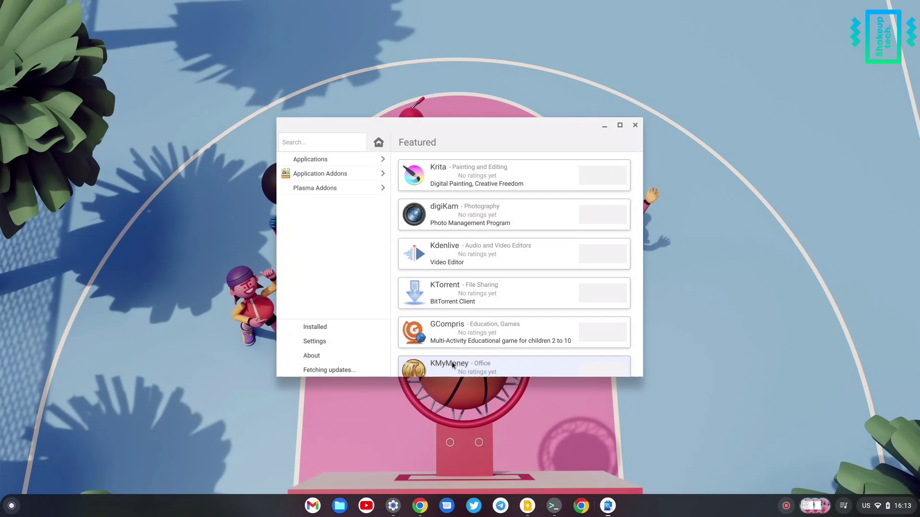
Open the Applications category in Discover and enlarge and reposition the window
scroll(479, 273, "down", 3)
scroll(480, 275, "up", 3)
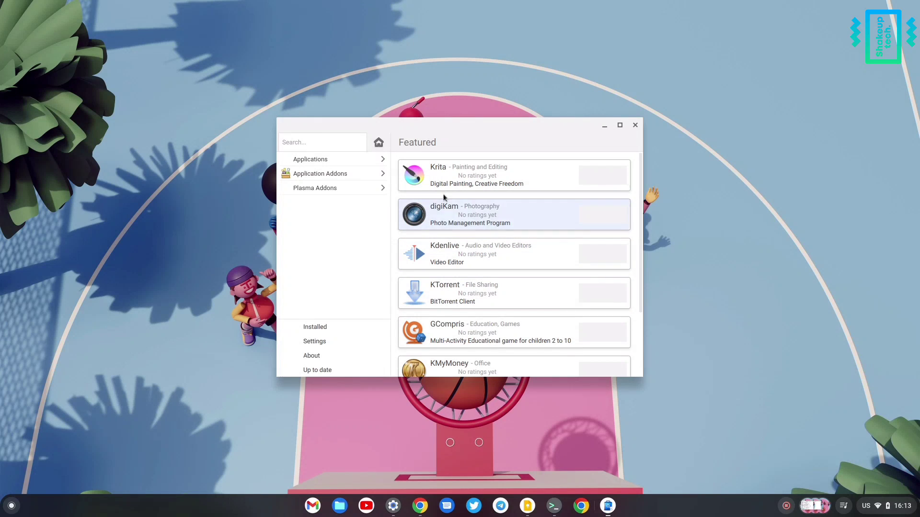
left_click(326, 160)
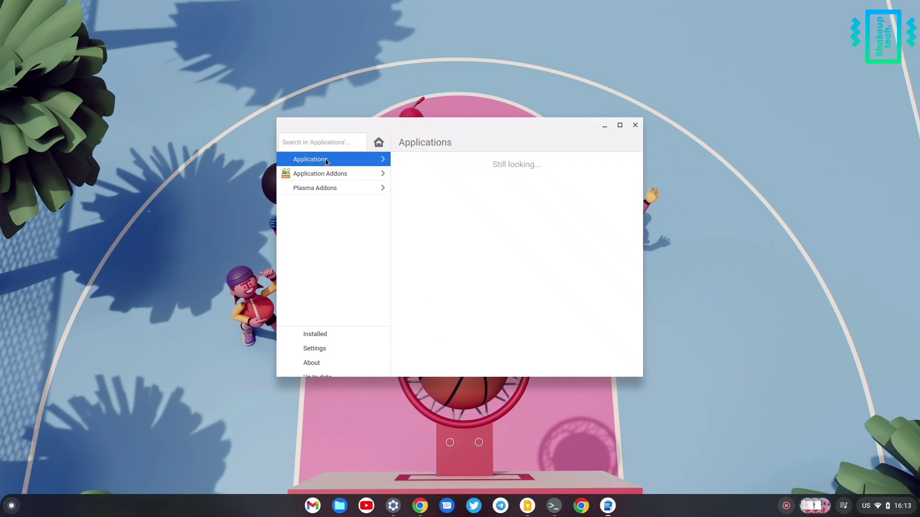
left_click_drag(644, 377, 716, 450)
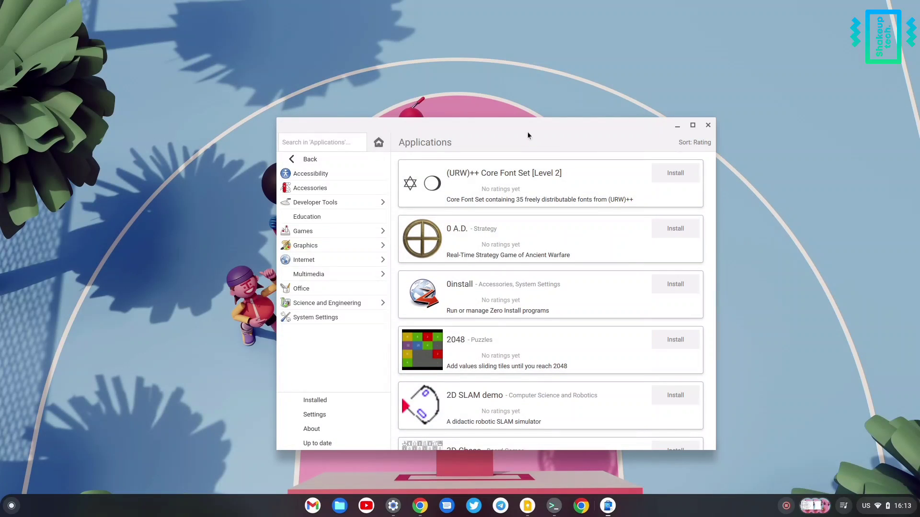
left_click_drag(527, 131, 499, 88)
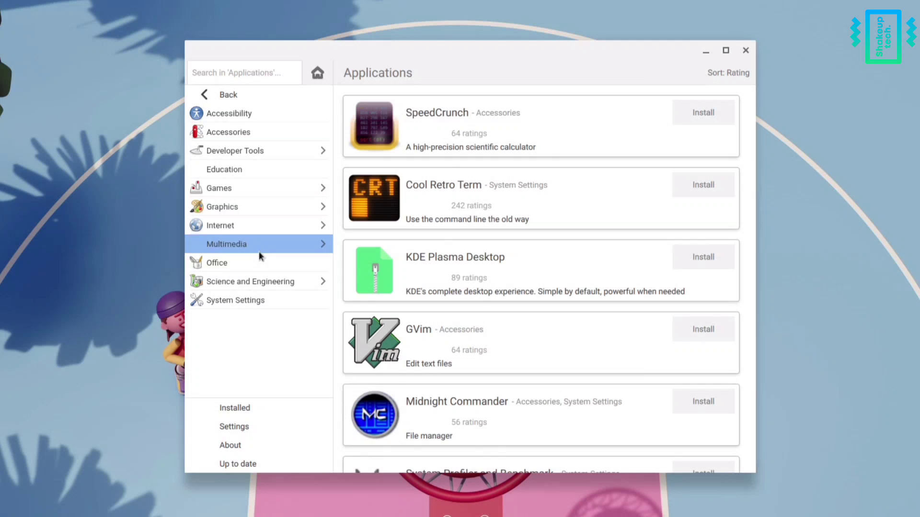
Browse the Internet category apps, then return to the Applications list
left_click(247, 229)
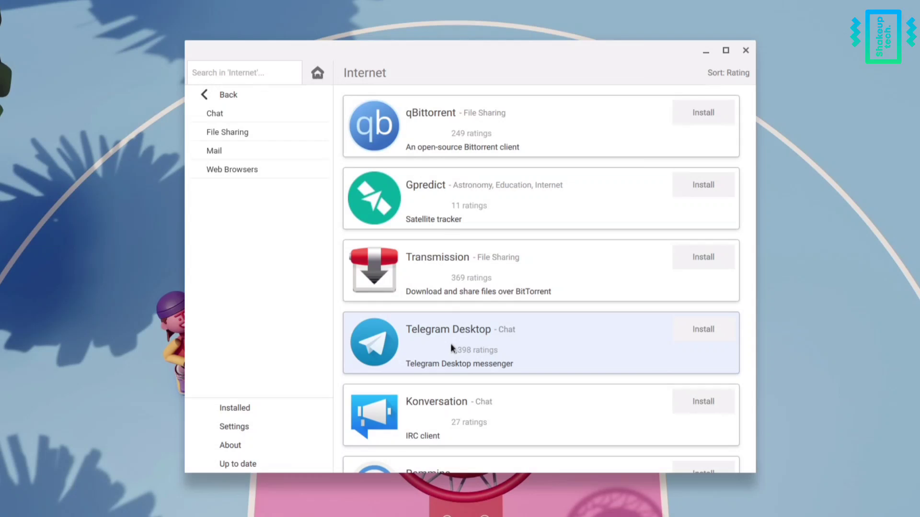
scroll(471, 364, "down", 10)
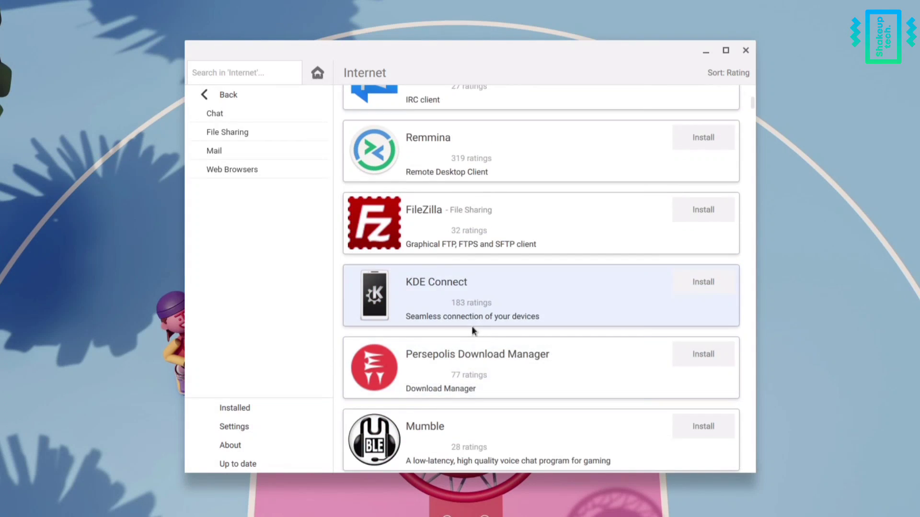
scroll(470, 323, "down", 5)
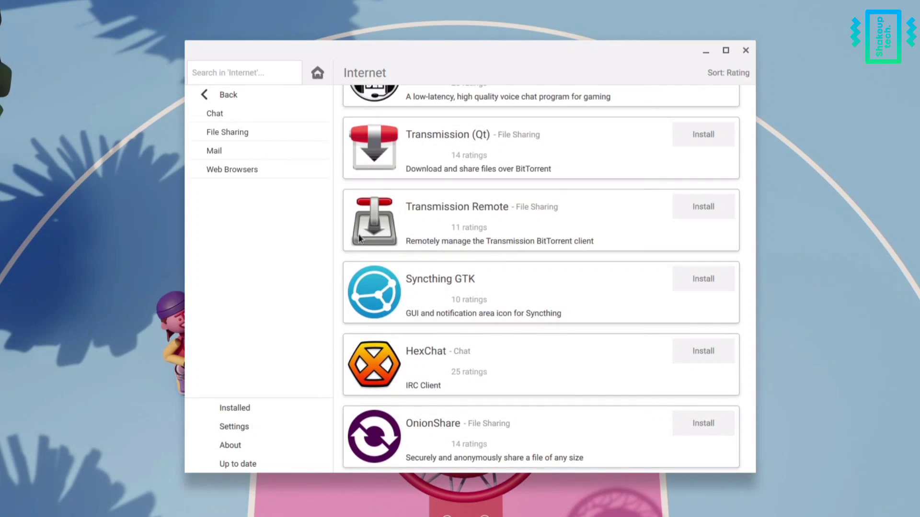
left_click(238, 104)
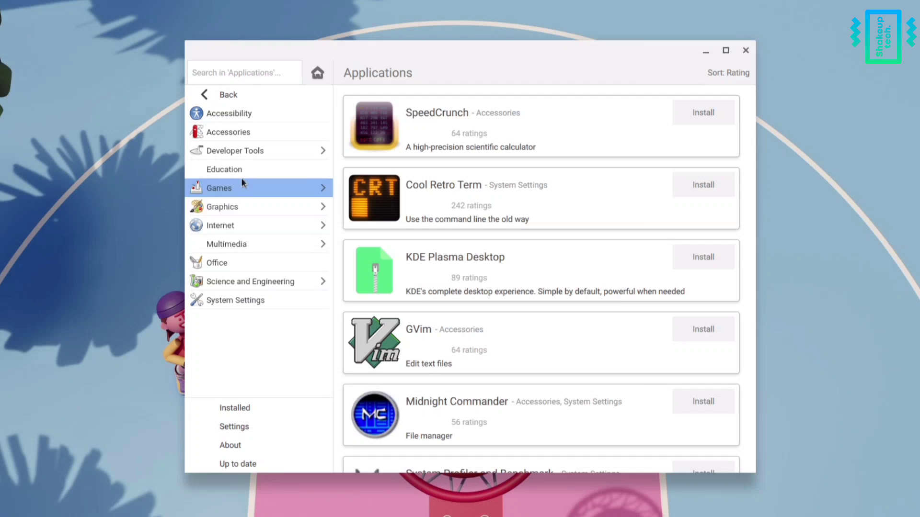
Browse Multimedia > Video Players, then go back to the Featured page
left_click(253, 244)
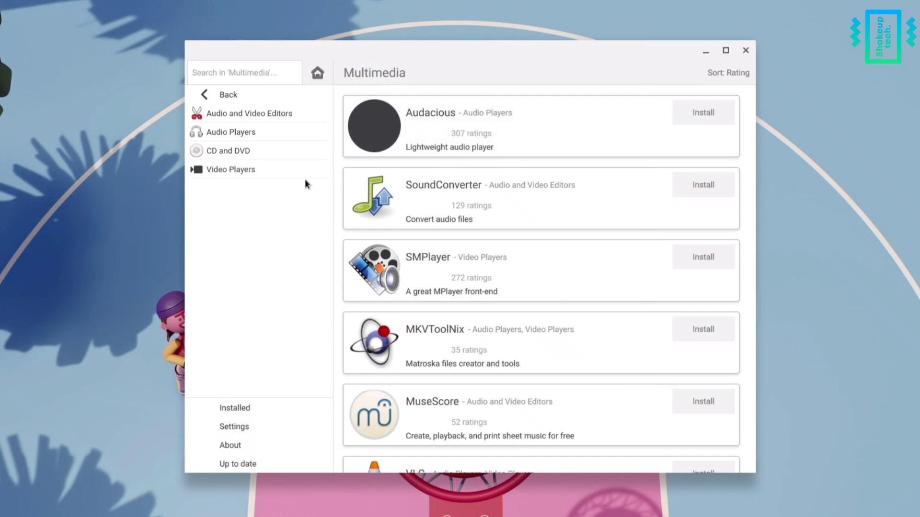
left_click(270, 177)
scroll(476, 289, "down", 8)
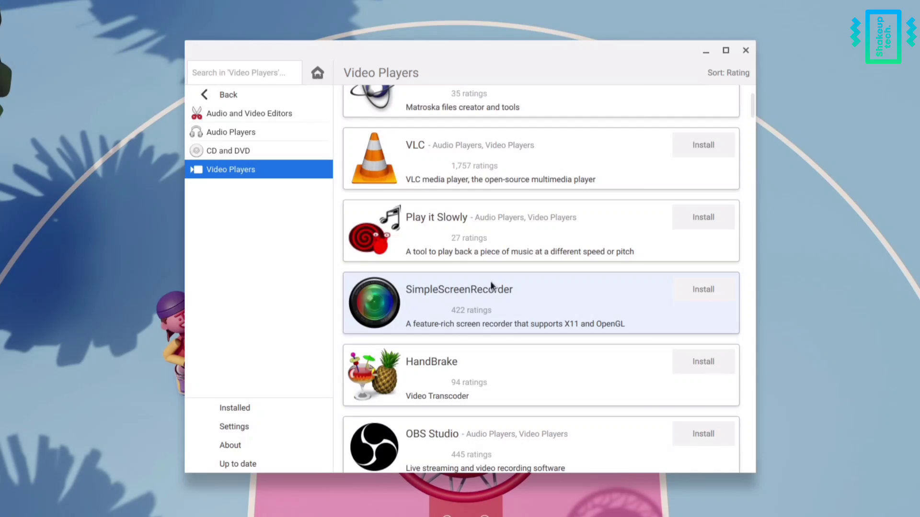
scroll(484, 291, "down", 7)
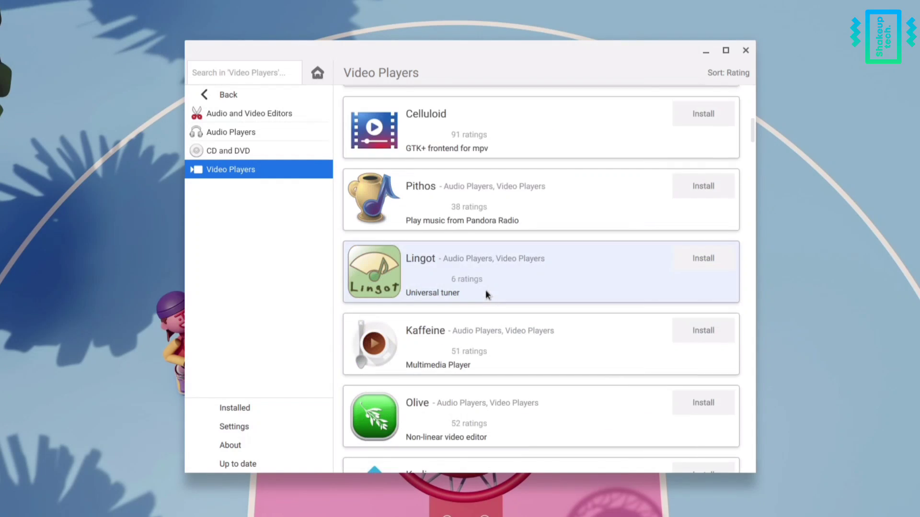
scroll(489, 267, "down", 5)
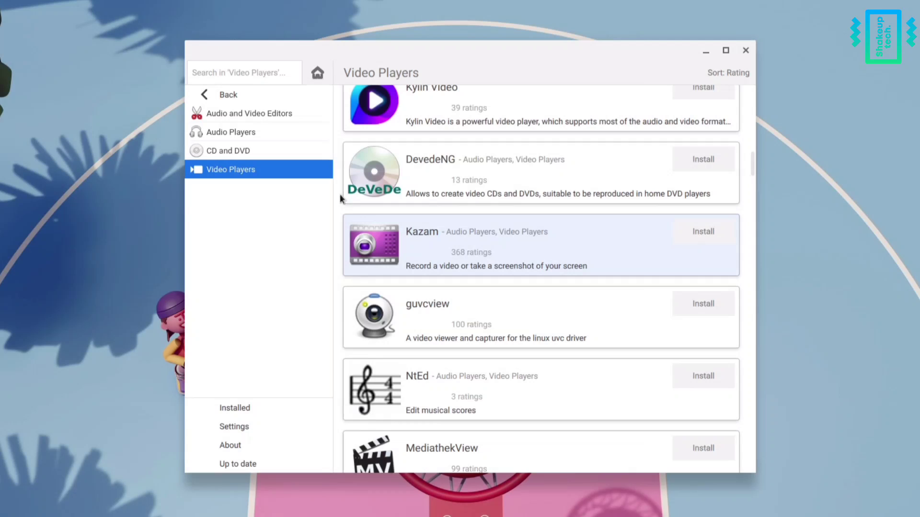
scroll(372, 223, "down", 2)
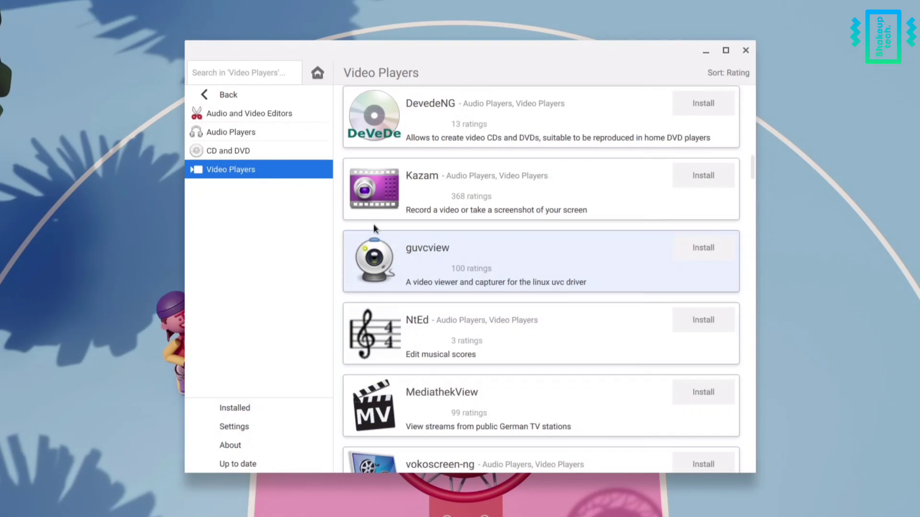
left_click(222, 98)
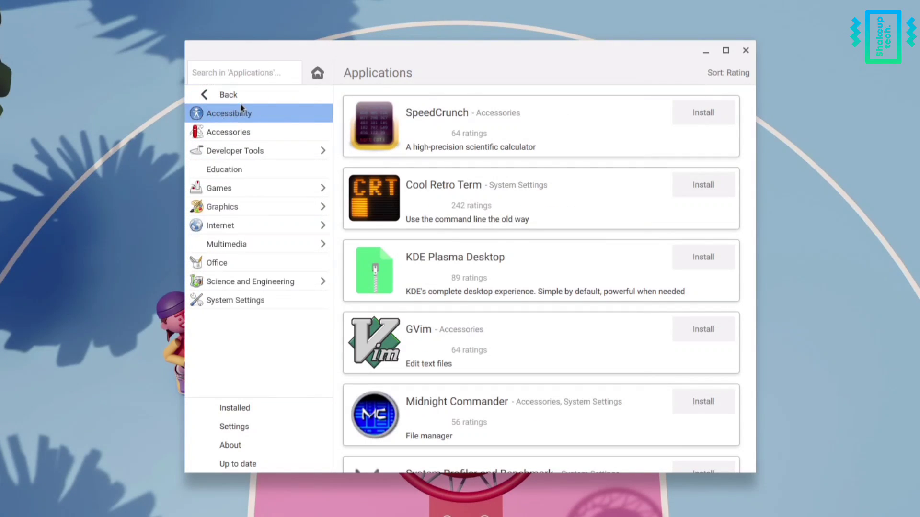
left_click(233, 98)
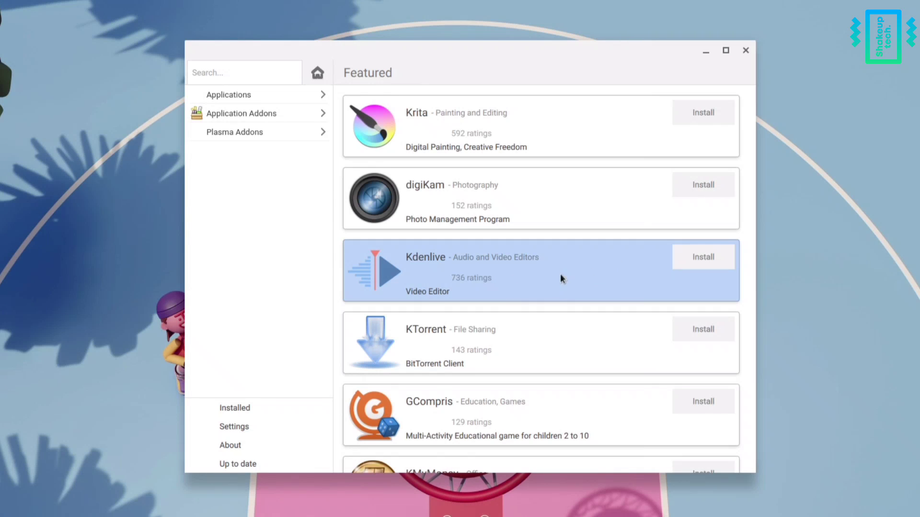
Install Kdenlive from its Discover page, accepting removal of the fuse package
left_click(542, 304)
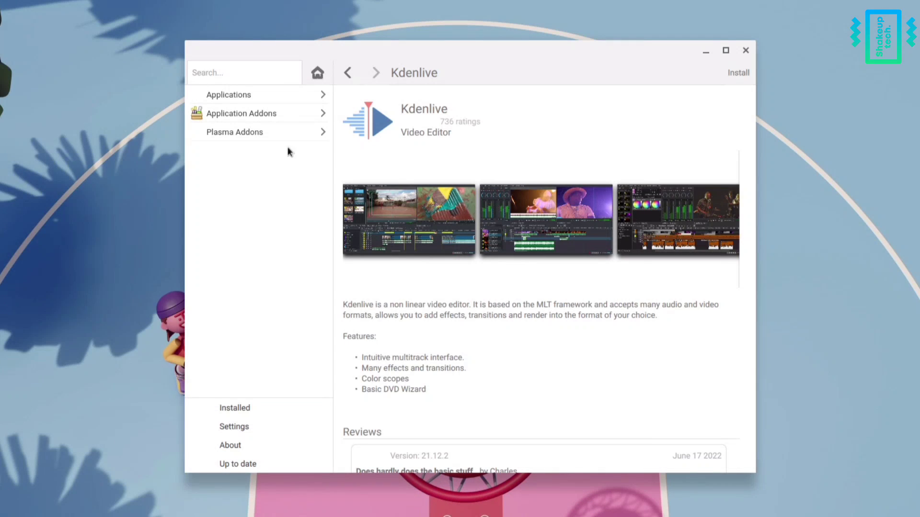
left_click(736, 74)
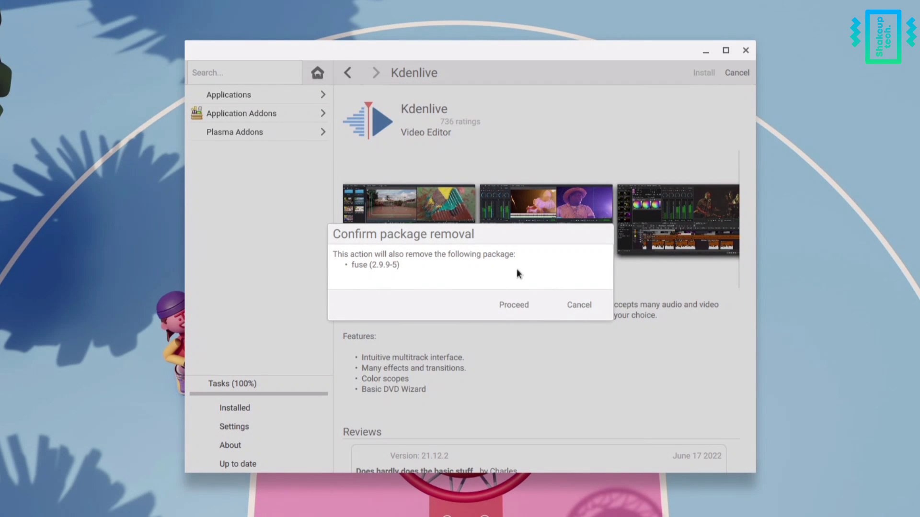
left_click(519, 304)
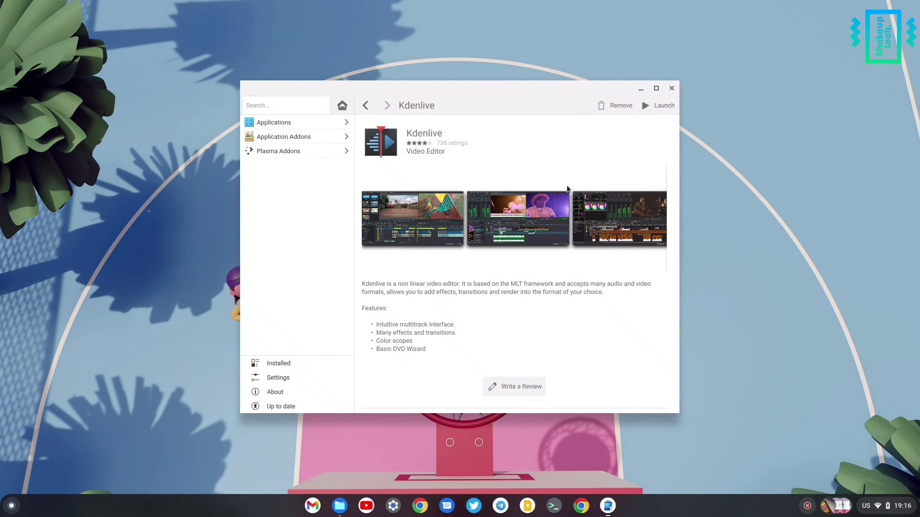
Launch Kdenlive 20.12.3 from the Linux apps folder in the ChromeOS launcher
left_click(12, 506)
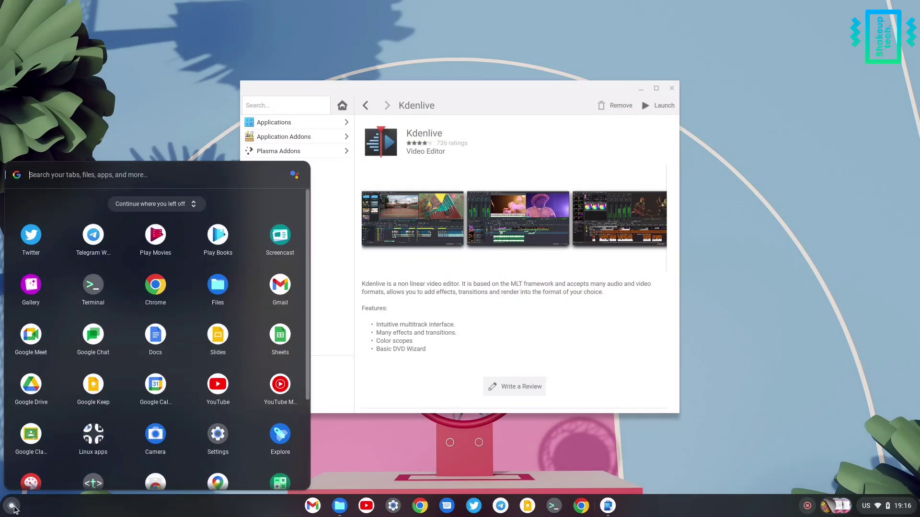
scroll(139, 407, "down", 5)
left_click(96, 341)
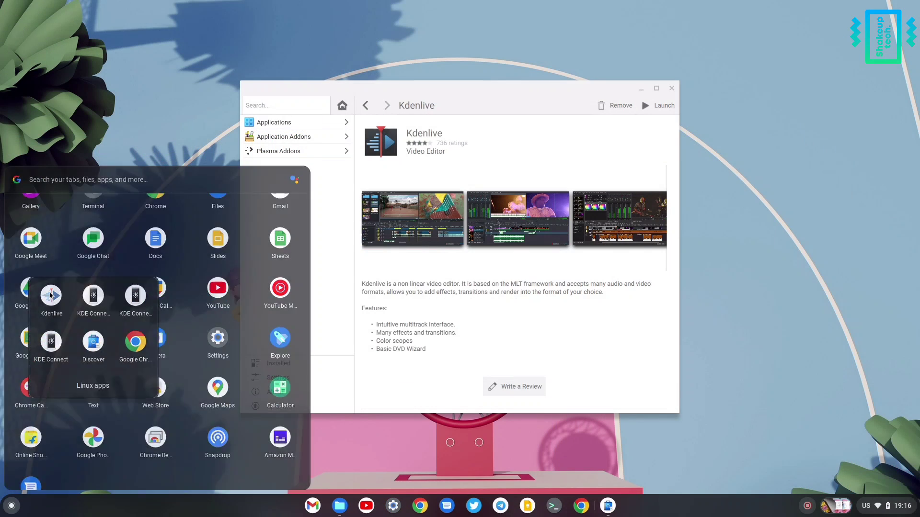
left_click(65, 234)
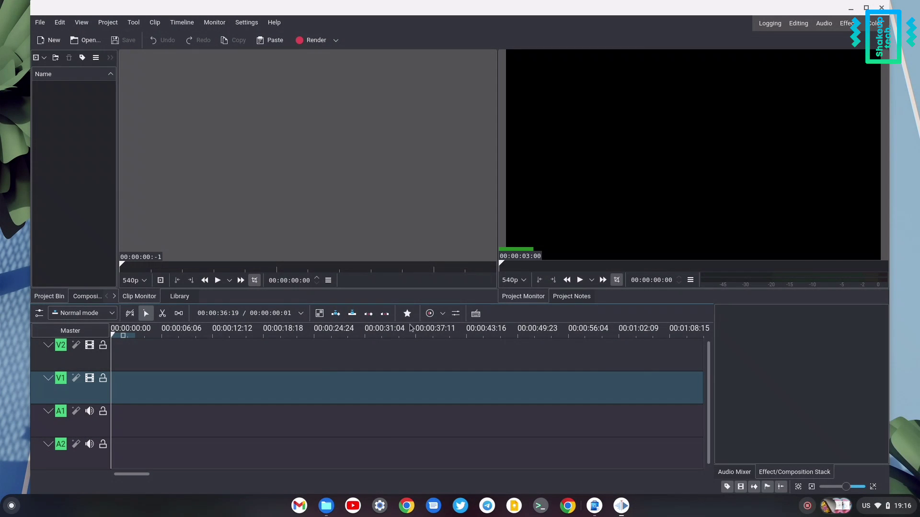
Glance at Kdenlive's settings, then search Images and Documents for a clip and cancel
left_click(246, 22)
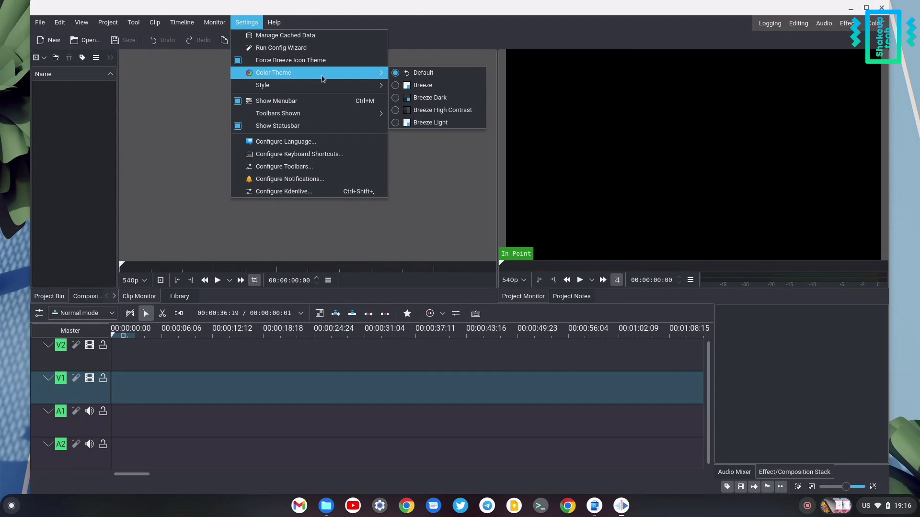
left_click(74, 146)
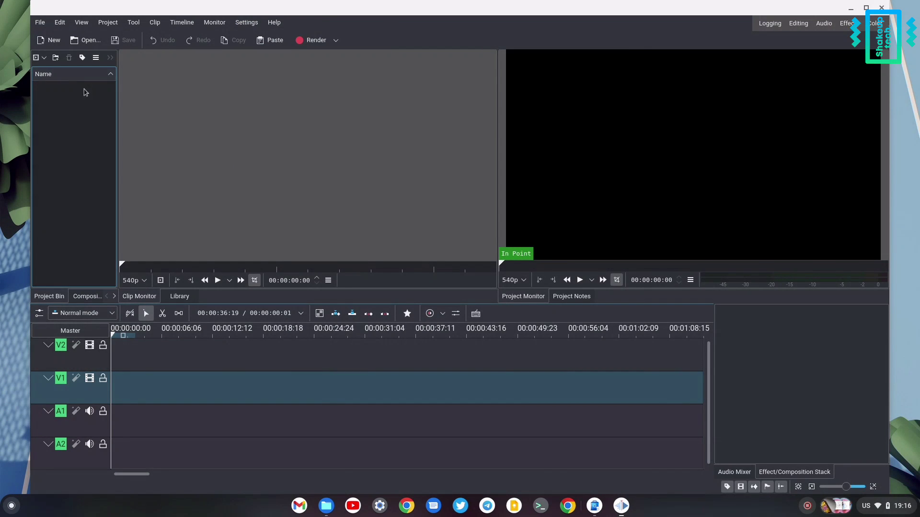
left_click(36, 58)
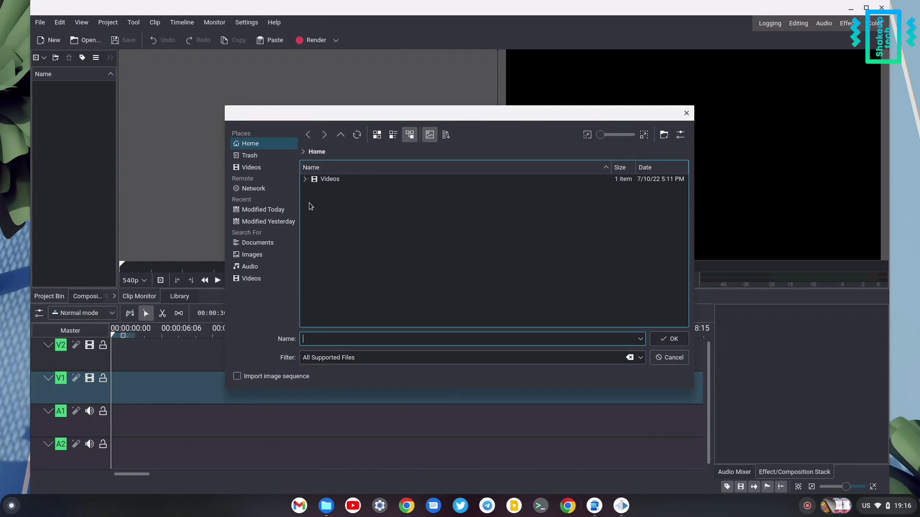
left_click(296, 255)
left_click(295, 242)
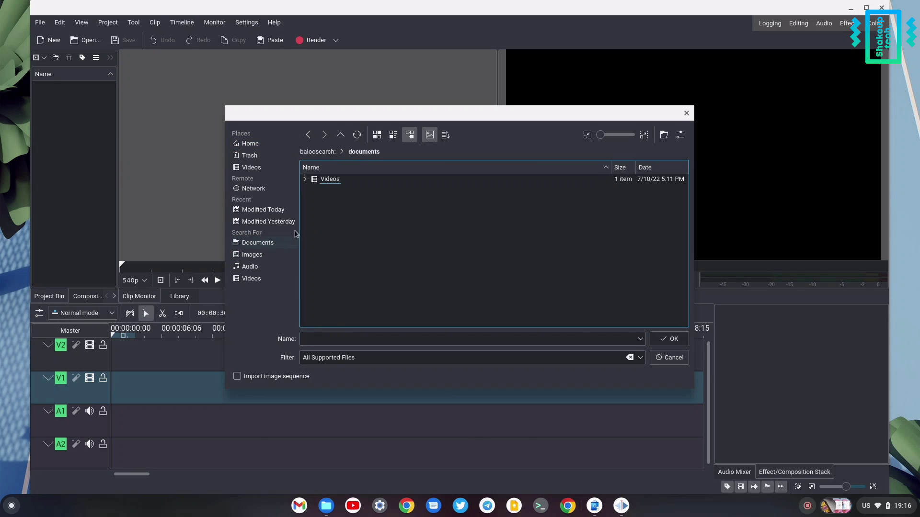
left_click(668, 356)
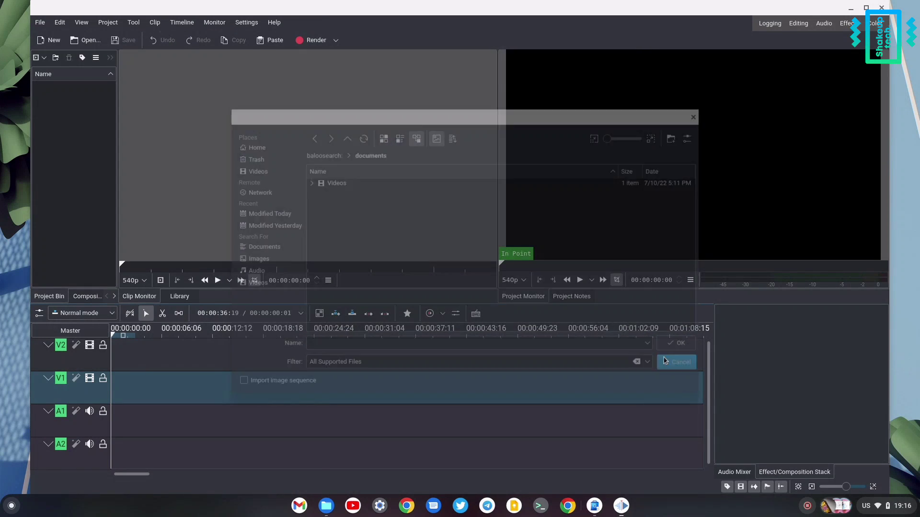
Copy VID_20220629_095114665.mp4 from Downloads into Linux files, then minimize the Files window
left_click(326, 506)
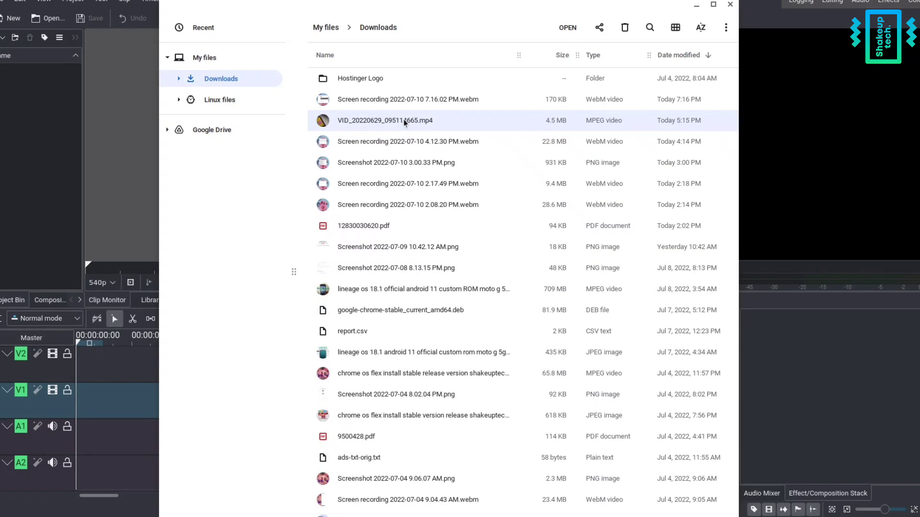
right_click(404, 122)
left_click(421, 188)
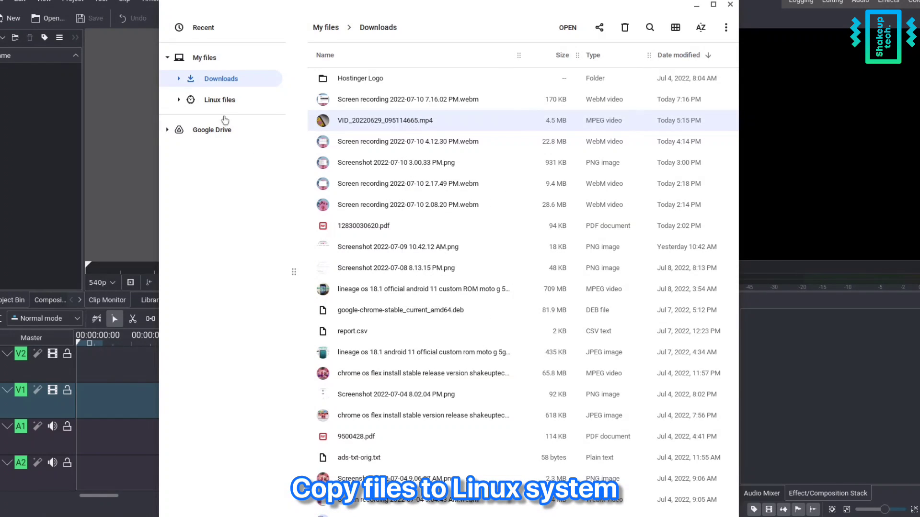
left_click(222, 101)
right_click(359, 139)
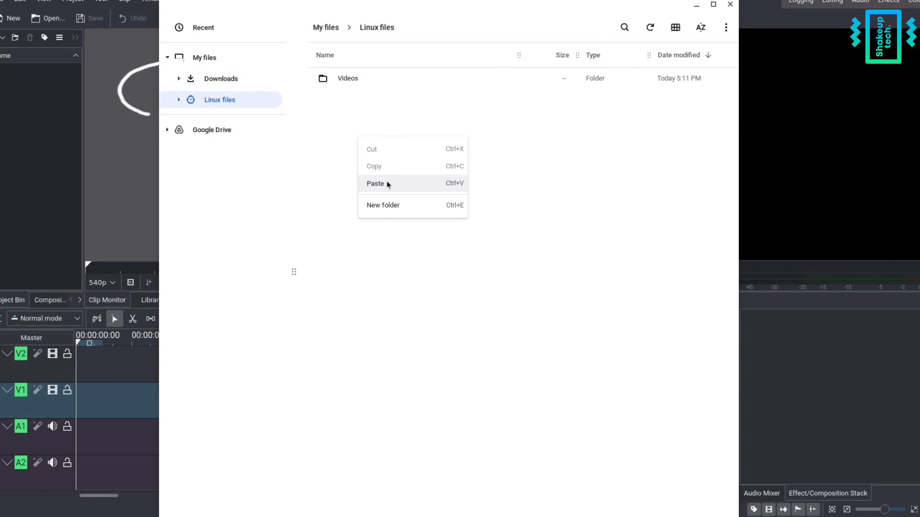
left_click(388, 185)
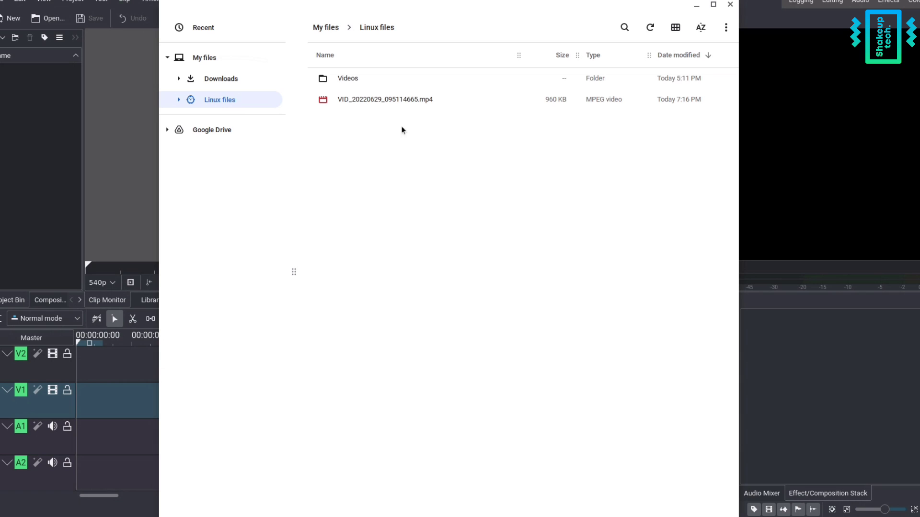
left_click(697, 5)
Add VID_20220629_095114665.mp4 to the Kdenlive project bin
left_click(36, 57)
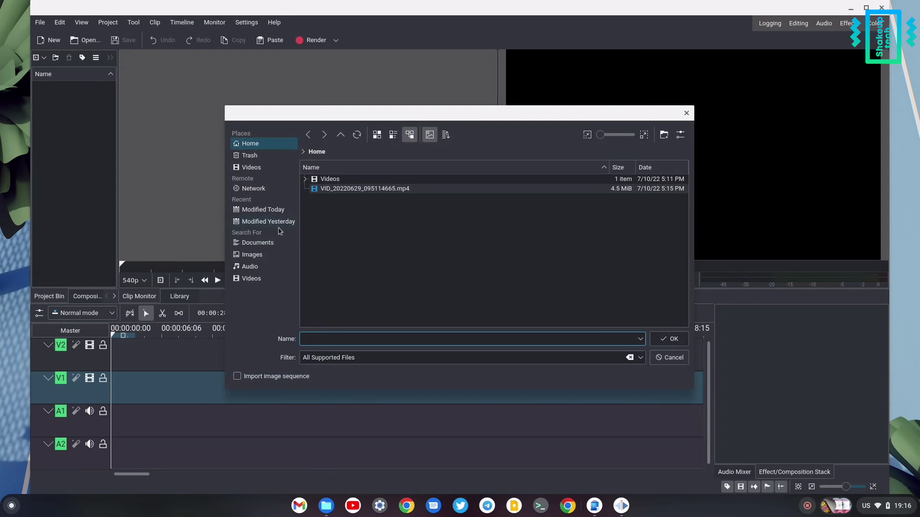
left_click(352, 189)
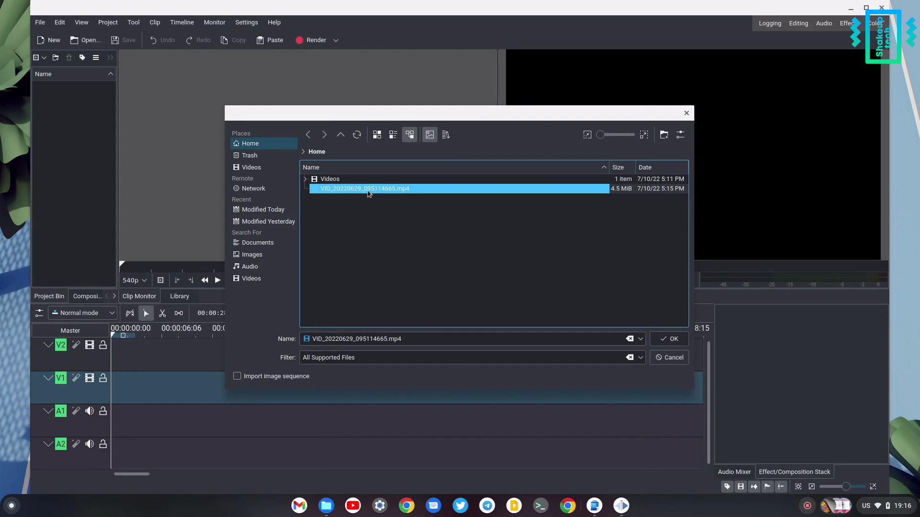
left_click(670, 340)
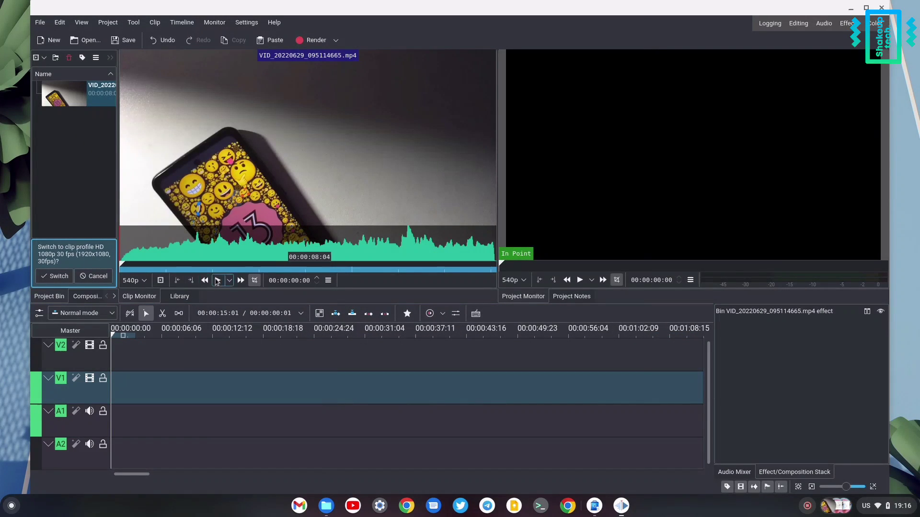
Play, pause and resume the imported clip in the Clip Monitor
left_click(217, 280)
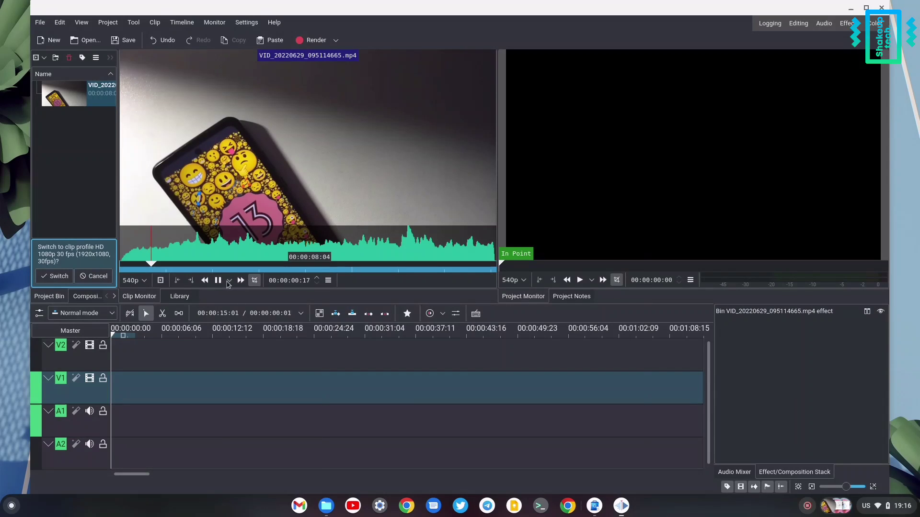
left_click(218, 281)
left_click(219, 283)
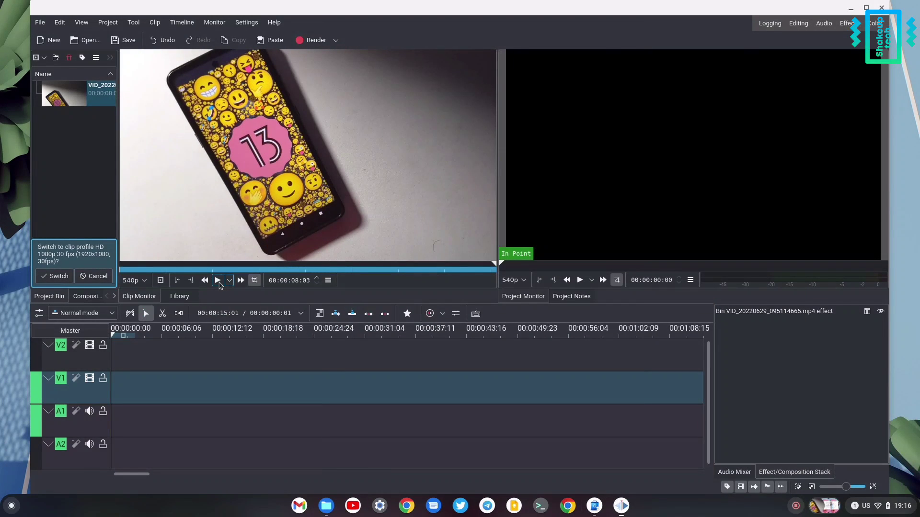
left_click(218, 280)
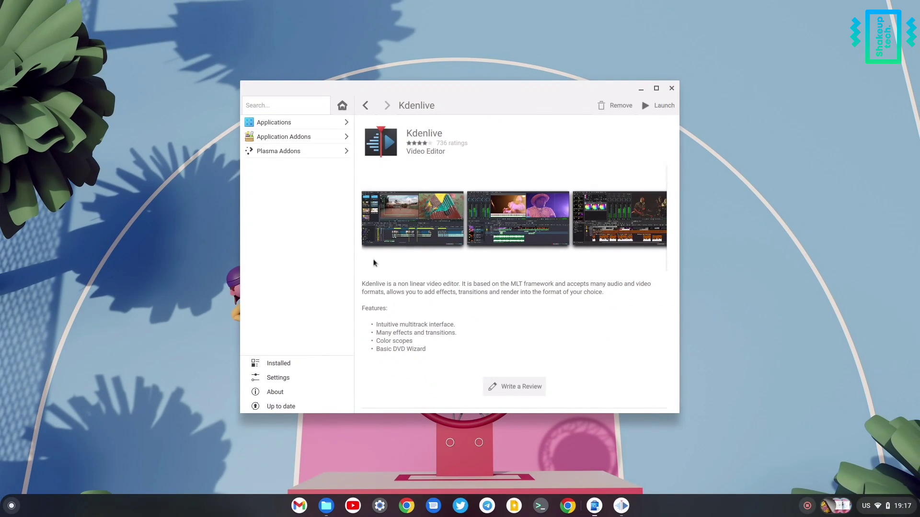
Browse Discover's Applications and Featured apps, view Blender's details page, then minimize Discover
left_click(275, 126)
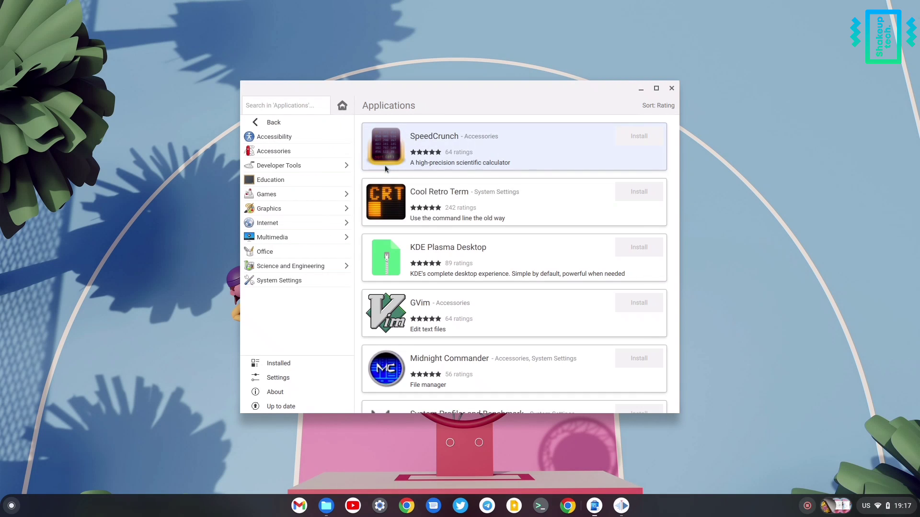
left_click(257, 126)
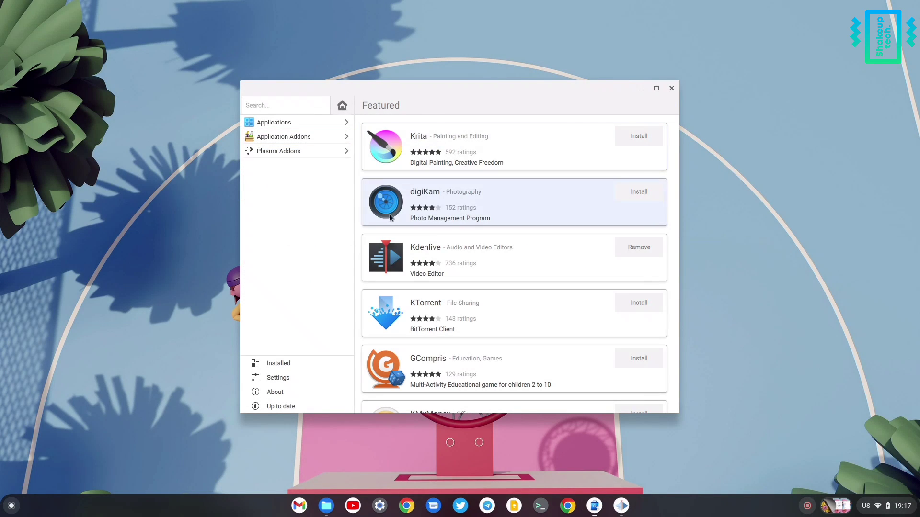
scroll(417, 326, "down", 3)
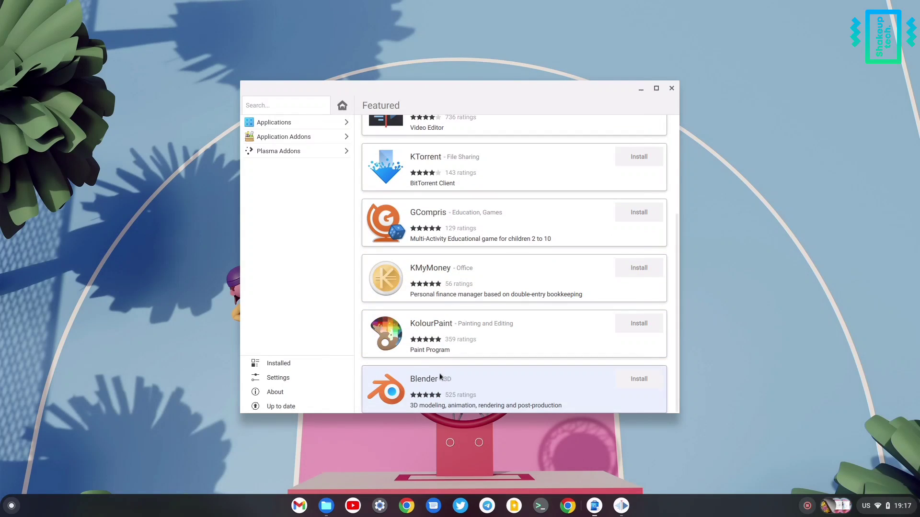
left_click(440, 377)
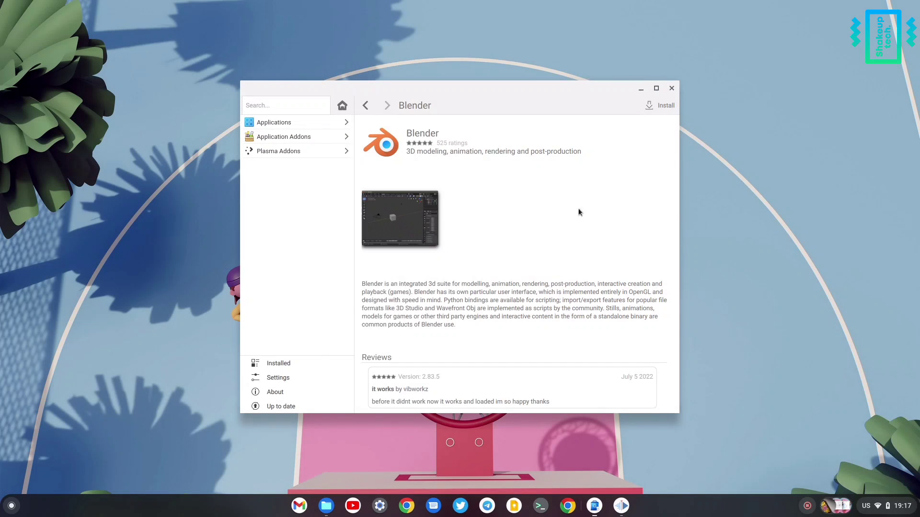
left_click(635, 90)
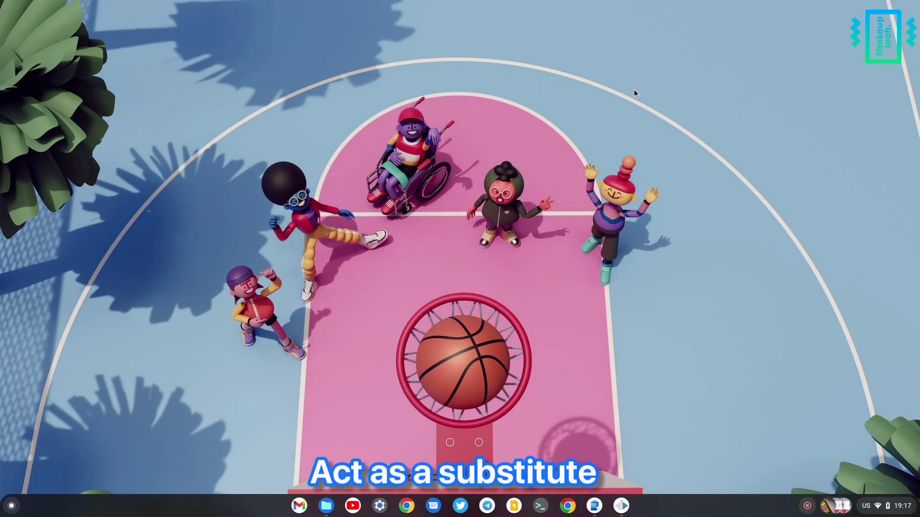